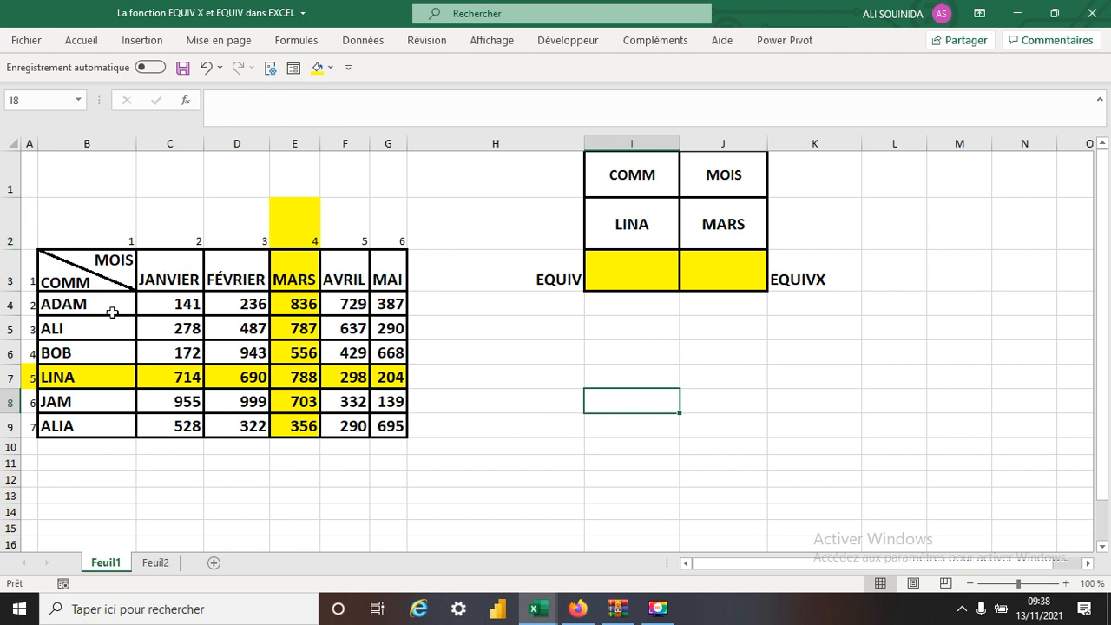
- Enter an INDEX formula in I3 over the table B3:G9 with row number 5 and column number 4
click(625, 280)
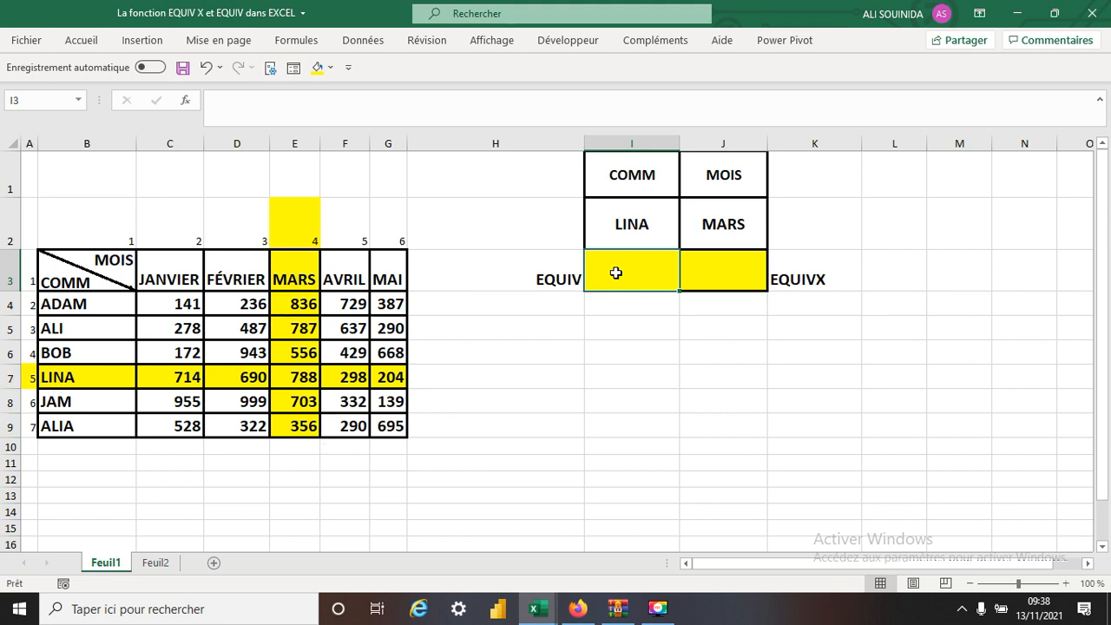
text(=ind)
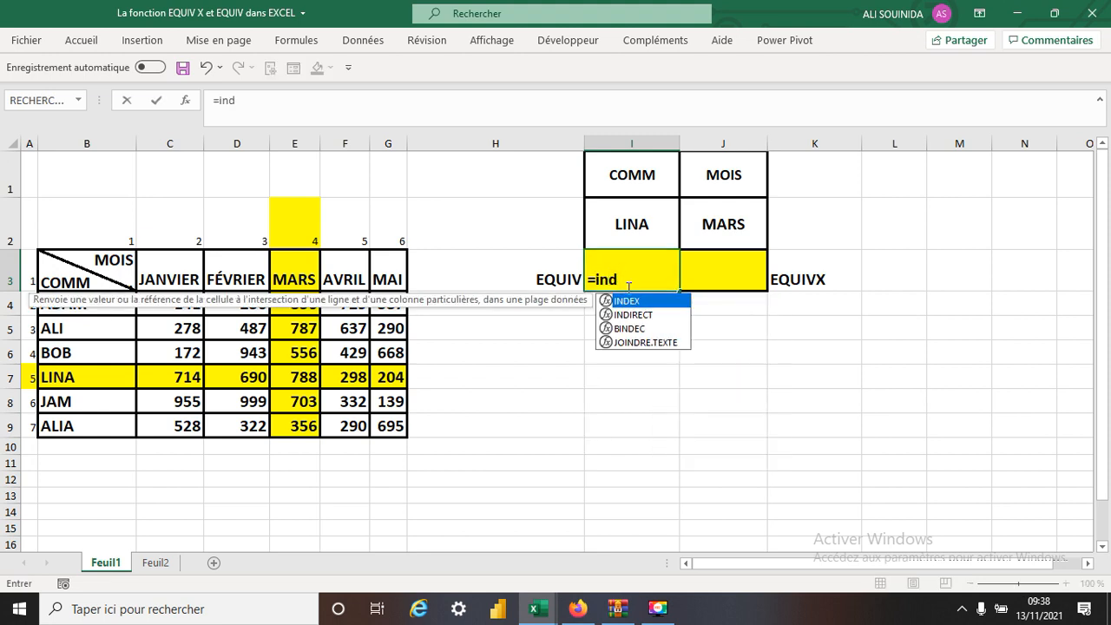
double_click(630, 302)
click(185, 100)
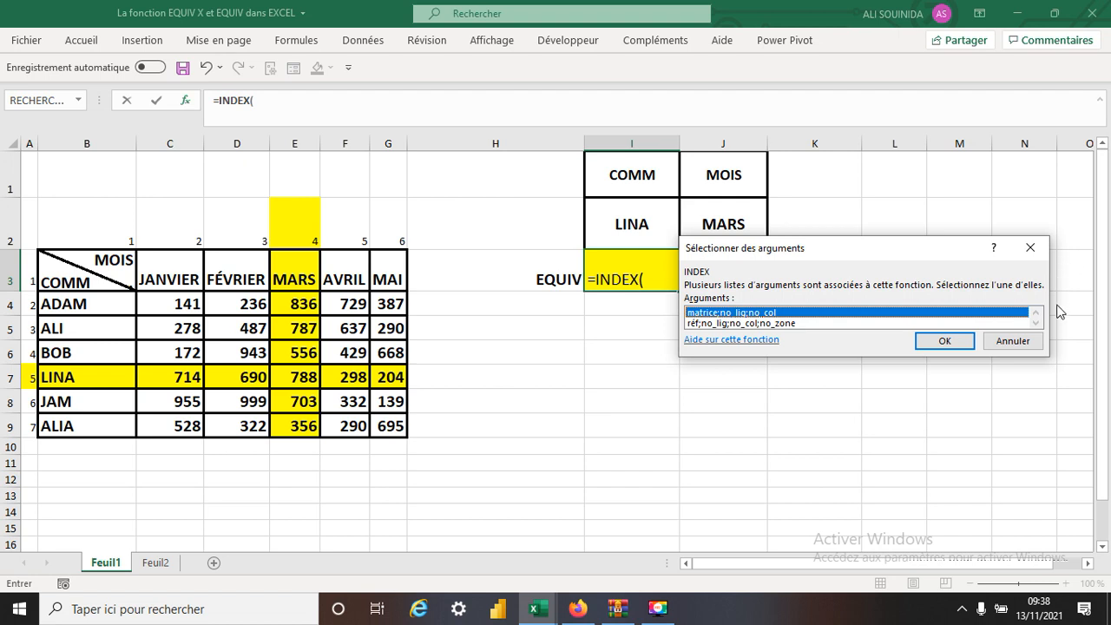
click(946, 342)
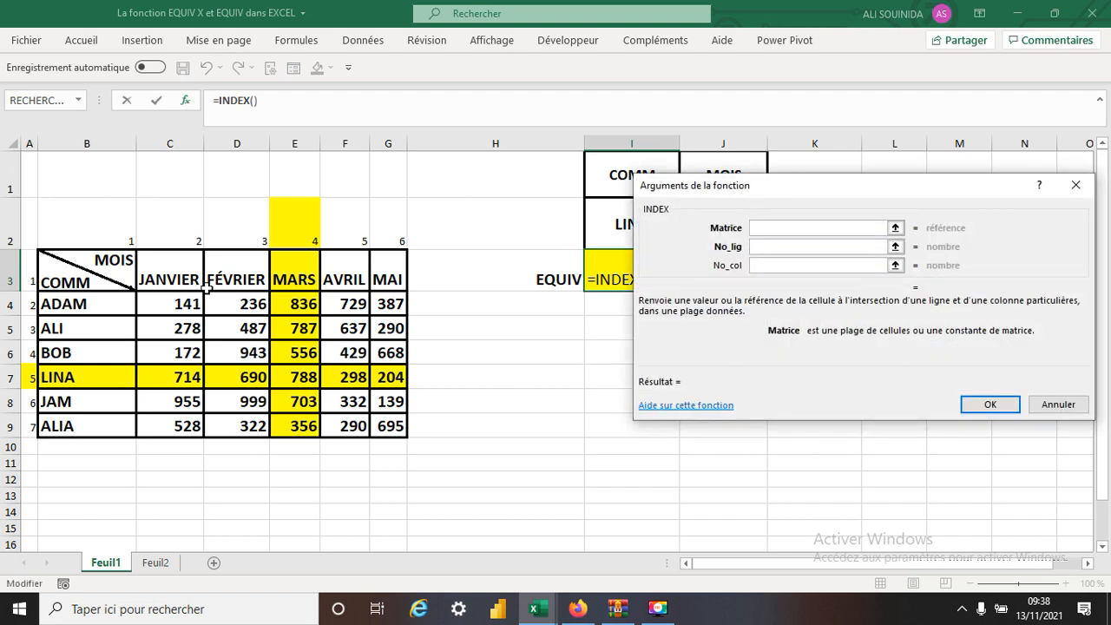
drag(92, 276, 396, 425)
click(773, 251)
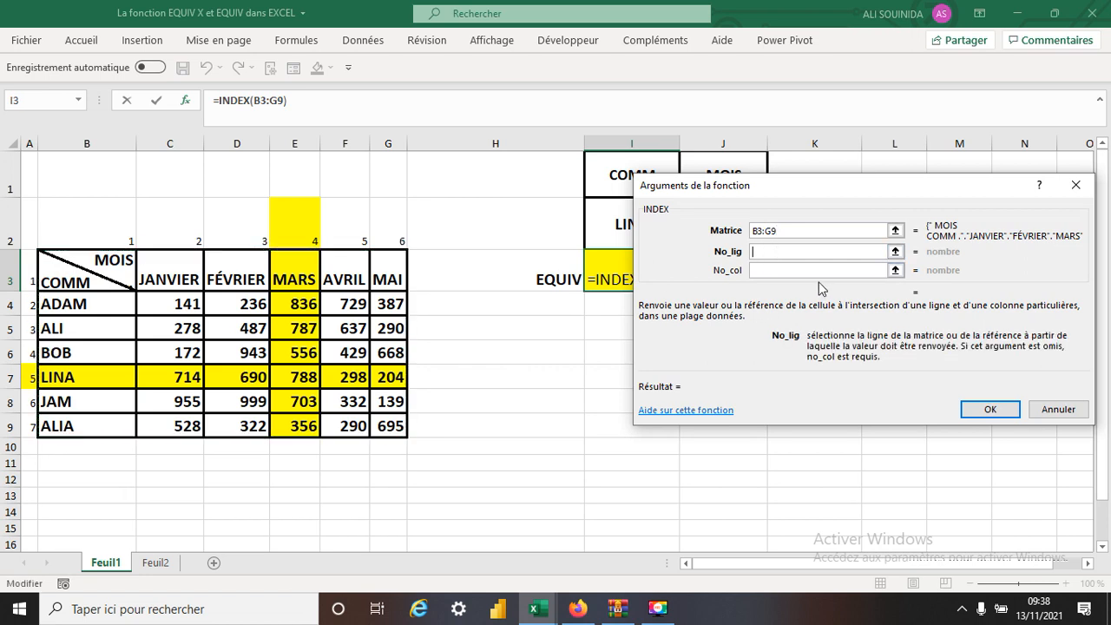
text(5)
click(790, 271)
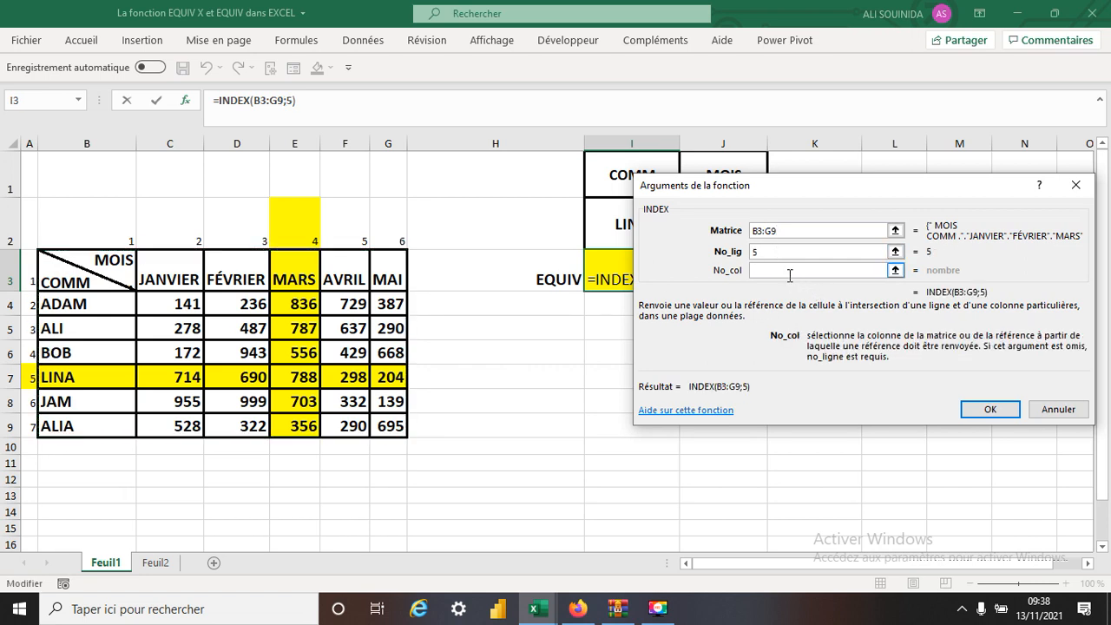
text(4)
click(984, 409)
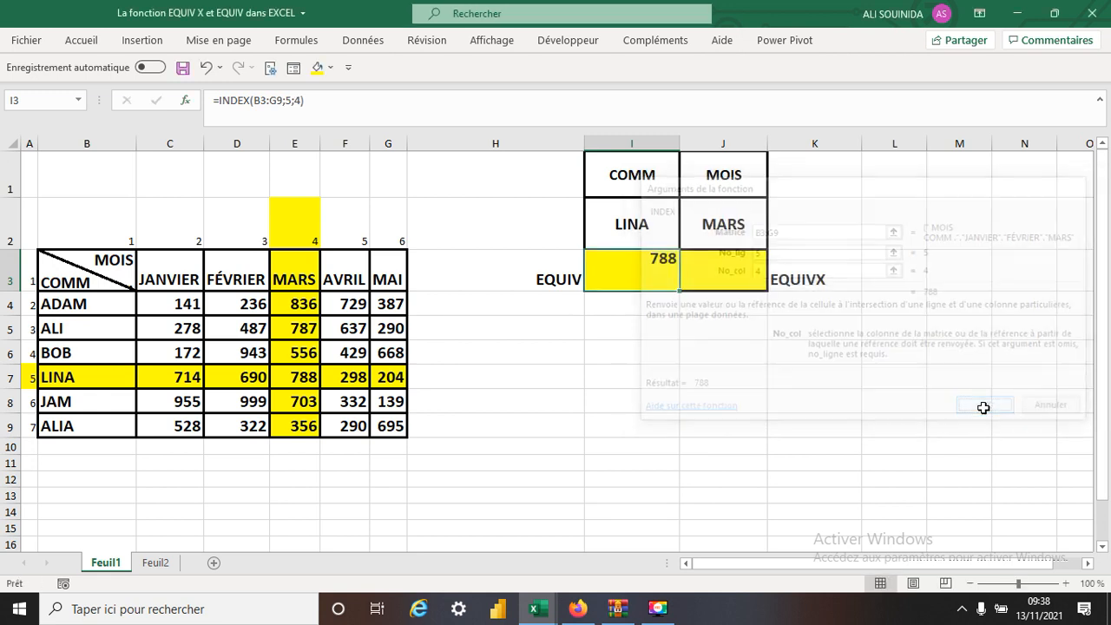
- Replace the fixed row number in I3's INDEX formula with EQUIV(I2;B3:B9;0)
click(292, 101)
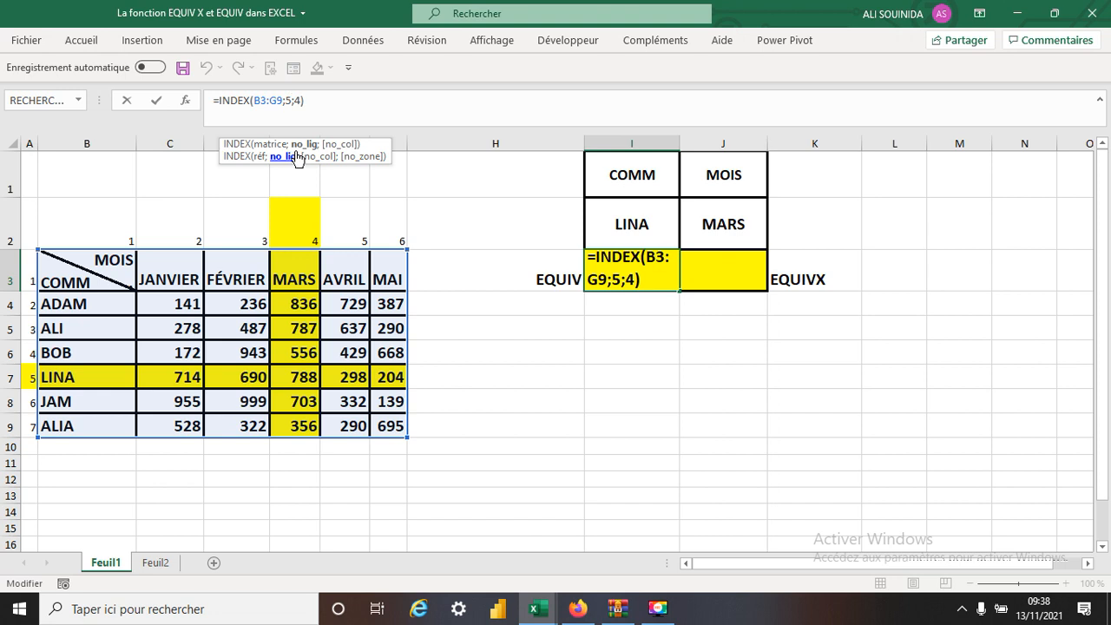
key(BackSpace)
text(eq)
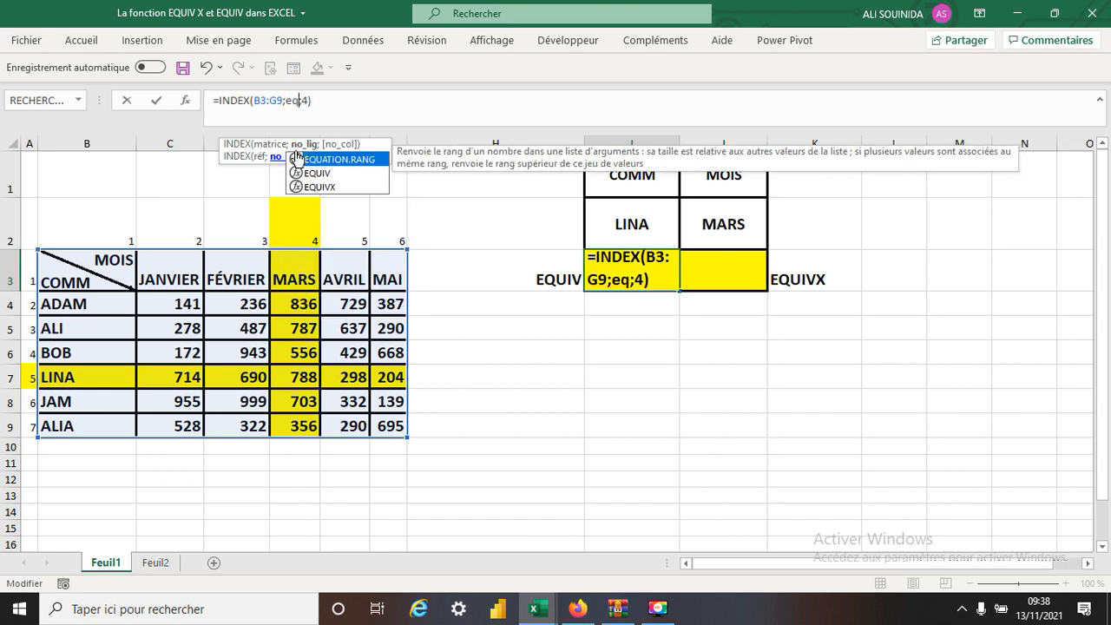
double_click(320, 173)
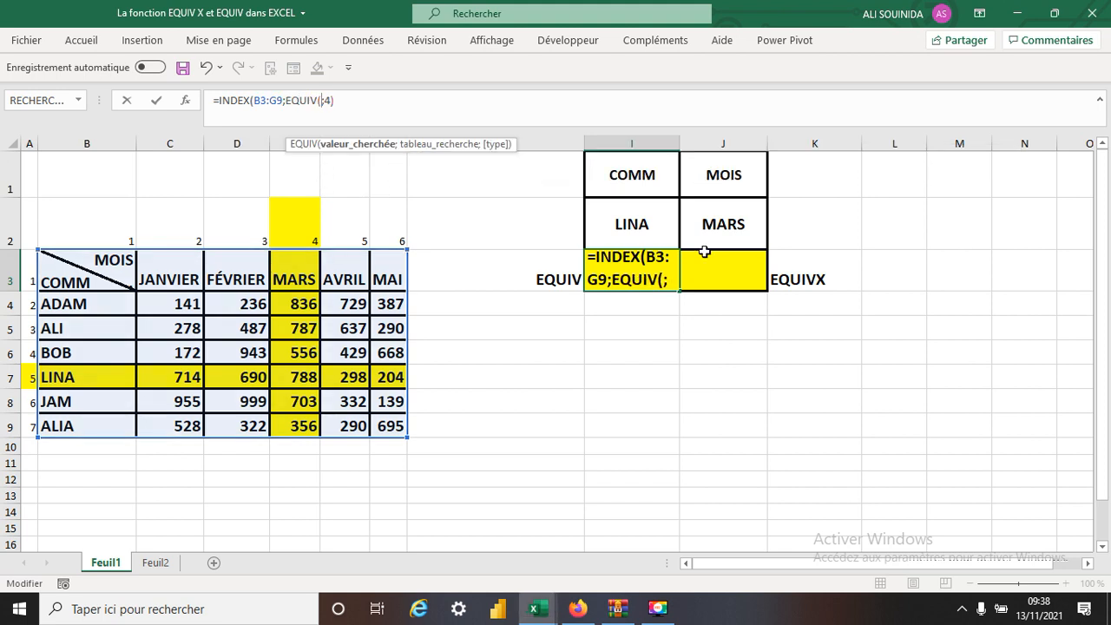
click(645, 225)
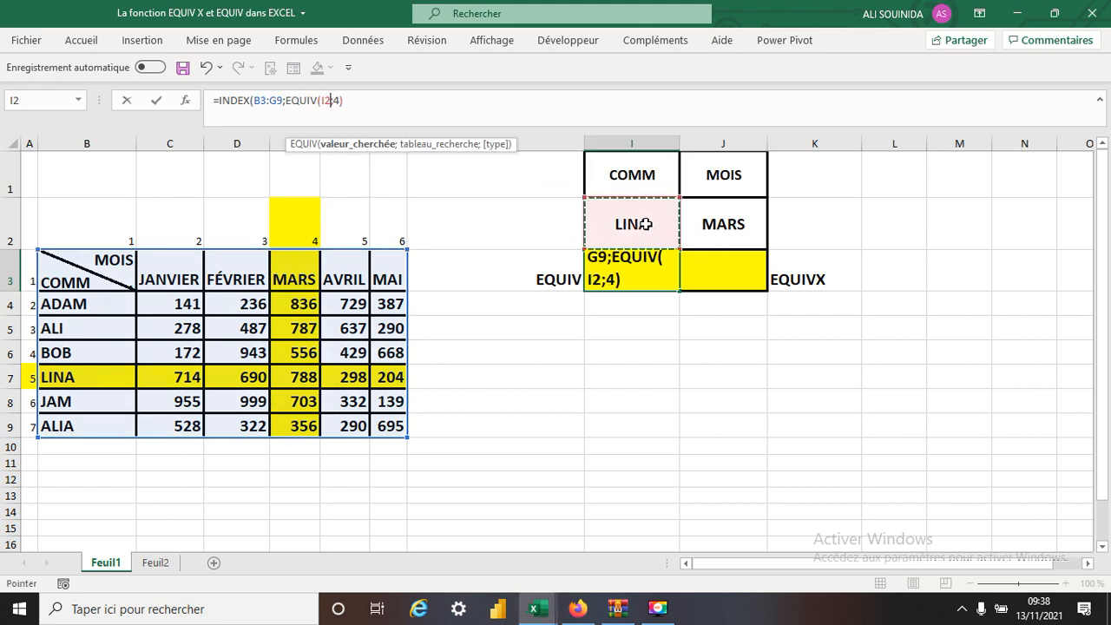
text(;)
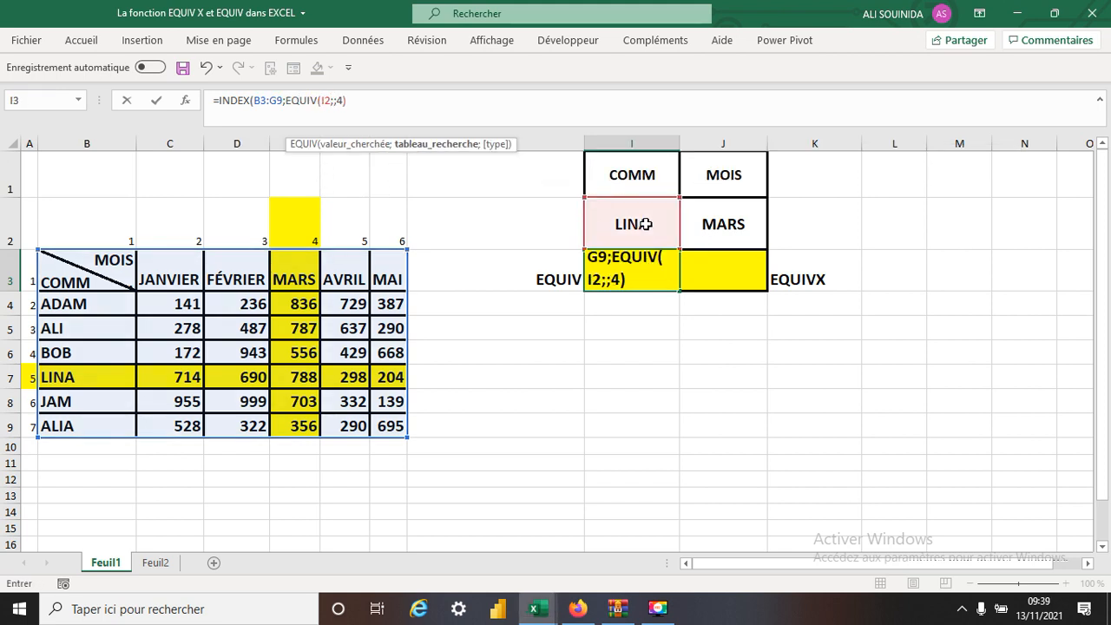
drag(90, 269, 103, 427)
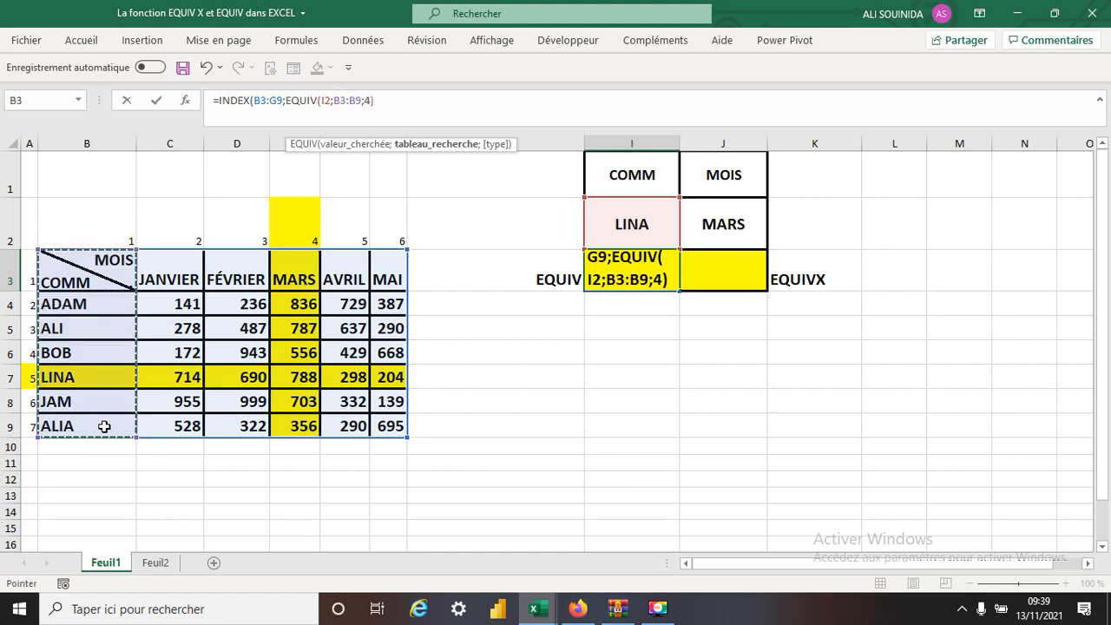
text(;)
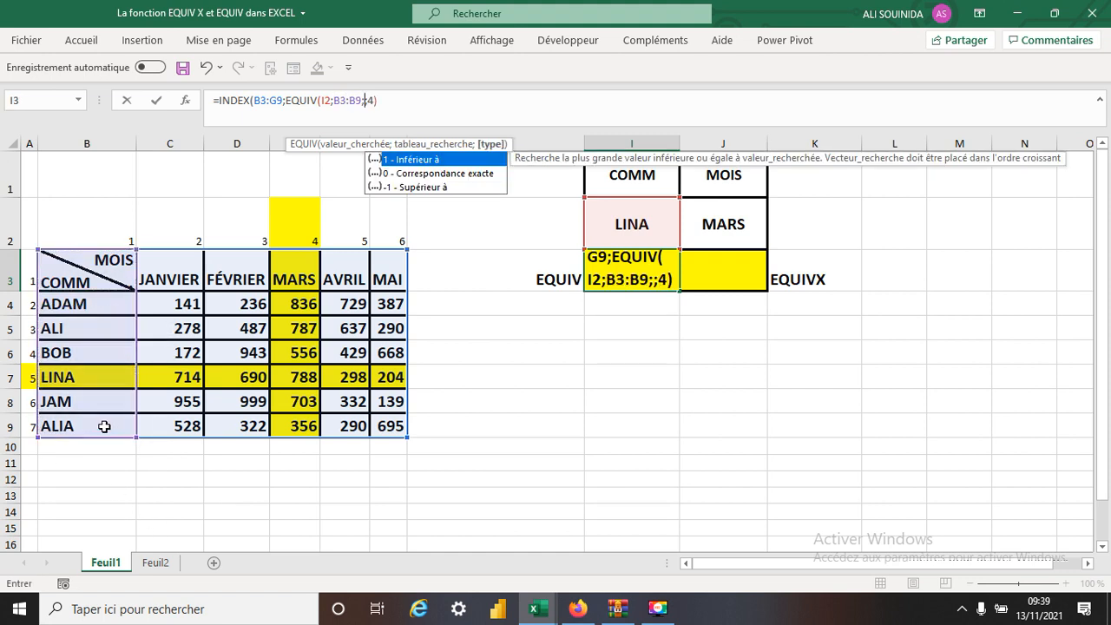
text(0)
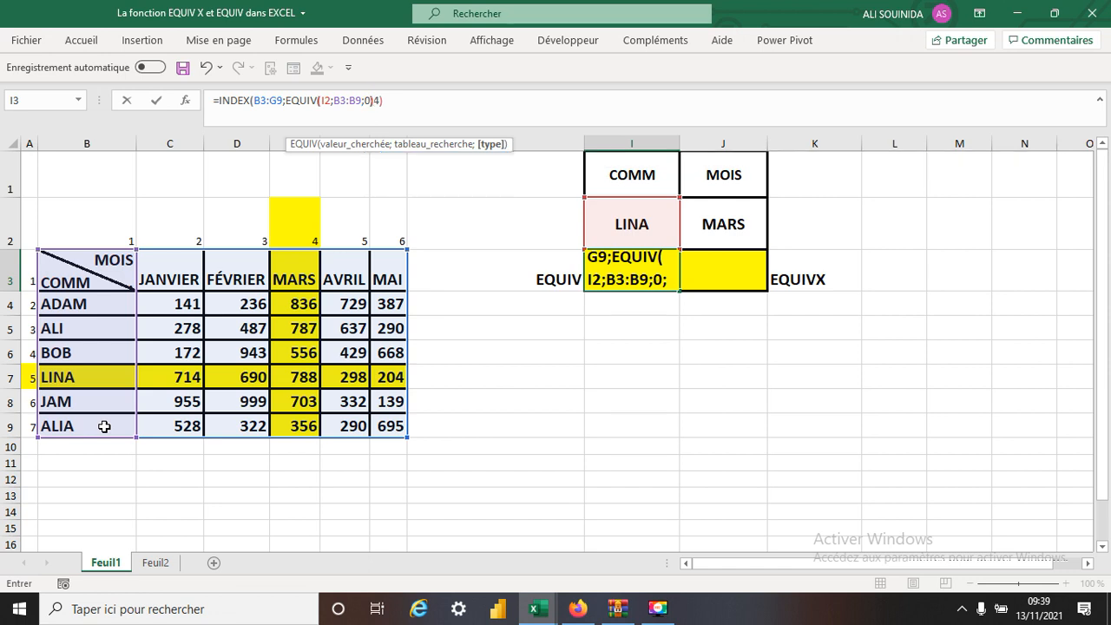
text())
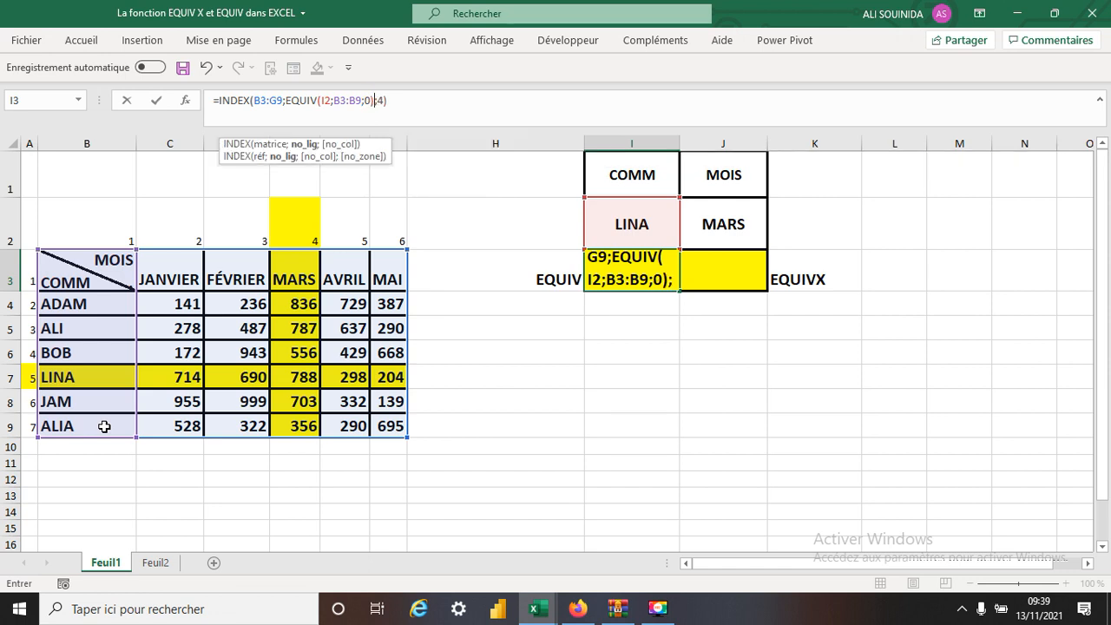
- Replace the fixed column number in I3's formula with EQUIV(J2;B3:G3;0) and validate the formula
click(385, 101)
key(BackSpace)
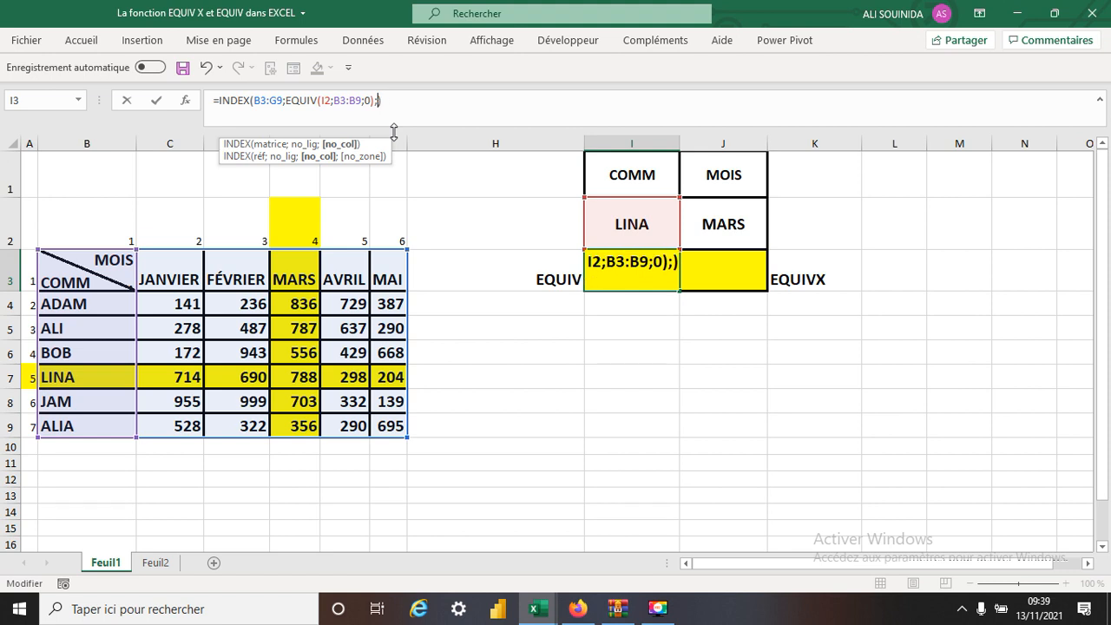
text(equ)
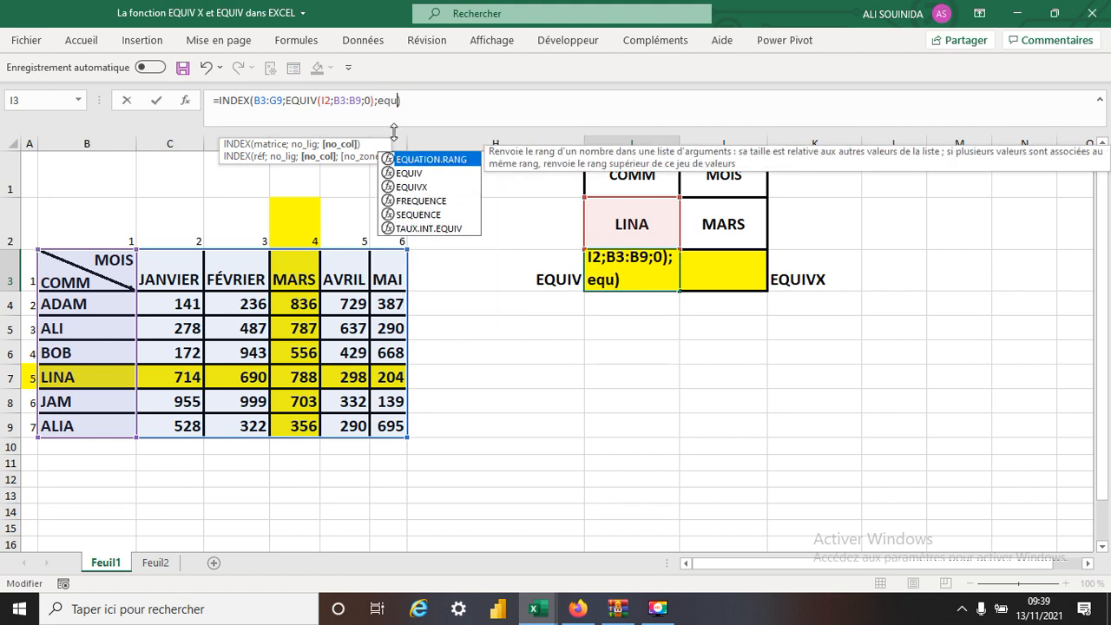
double_click(429, 173)
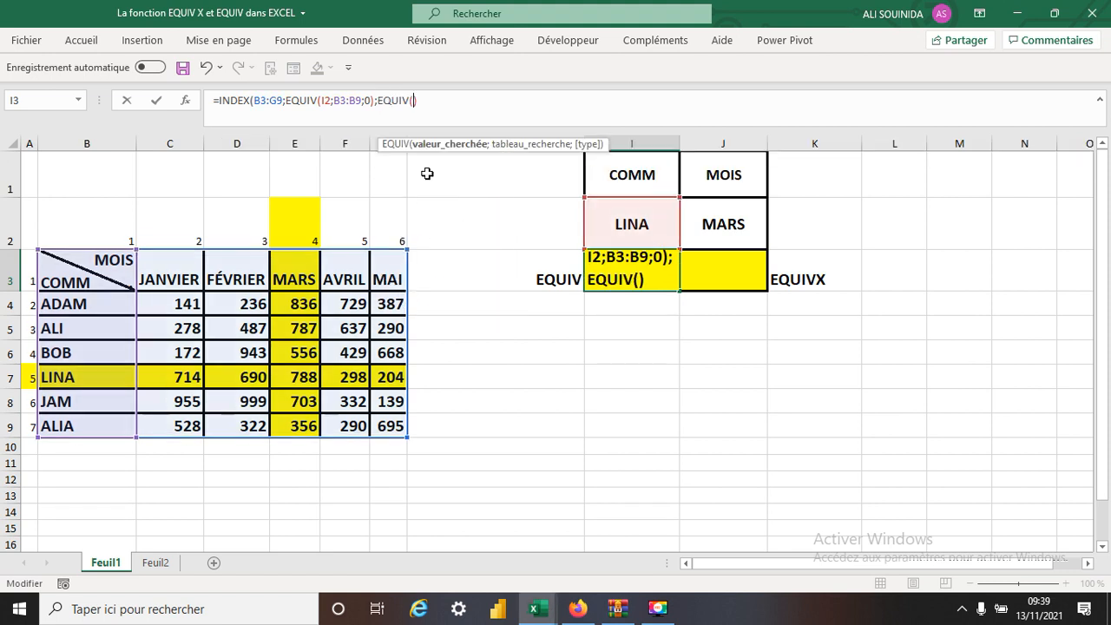
click(743, 228)
text(;)
drag(67, 269, 371, 274)
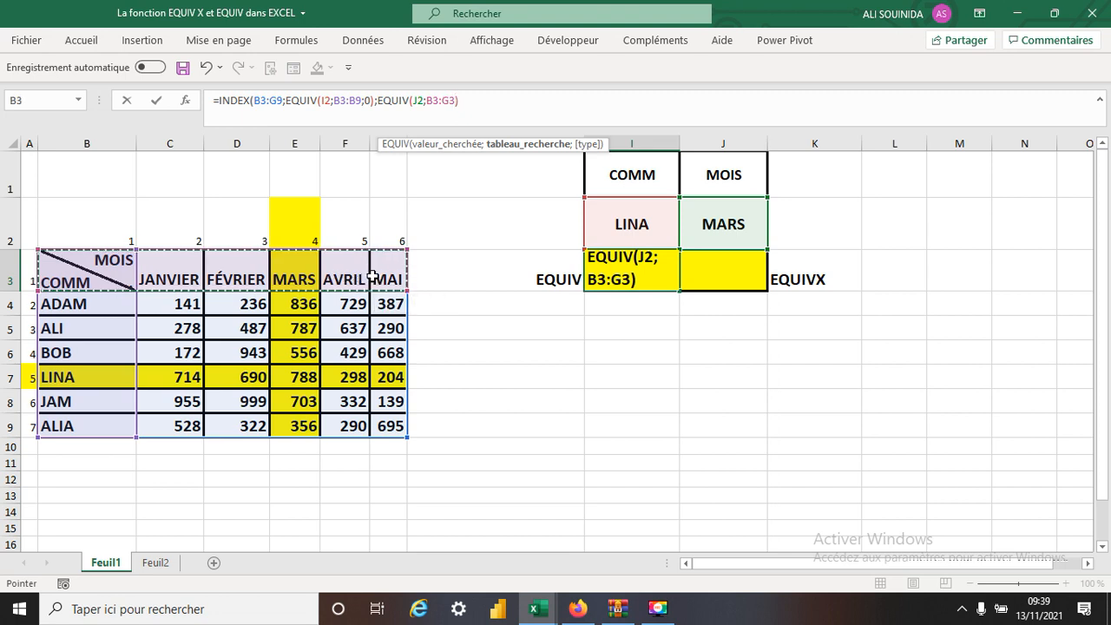
text(;)
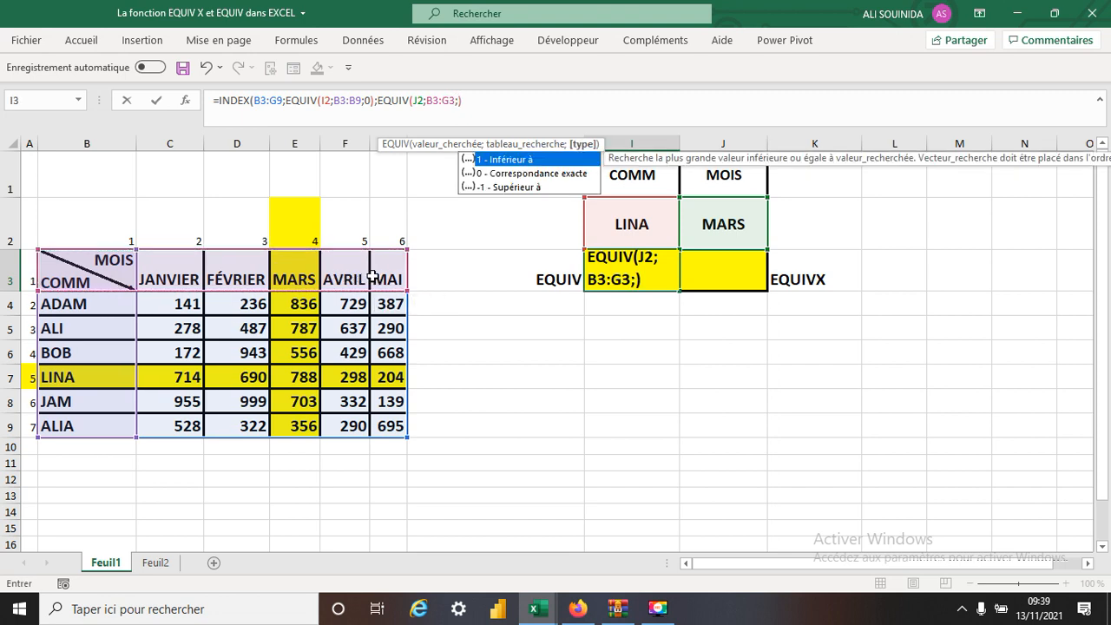
text(0)))
key(Return)
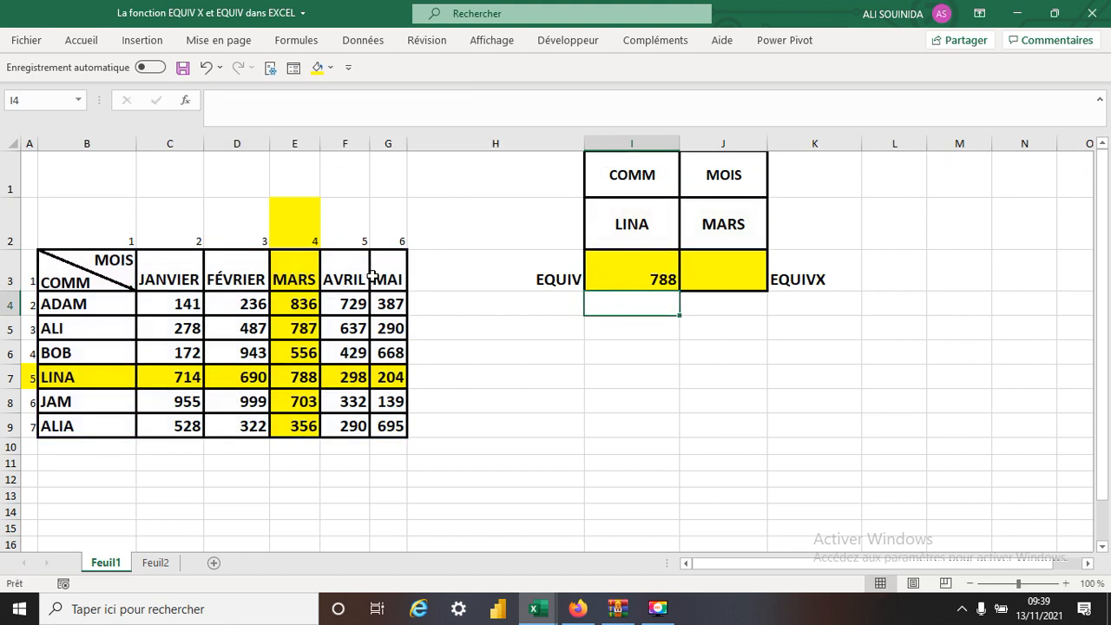
- Copy the INDEX/EQUIV formula text from I3 into J3, keeping the same cell references
click(656, 280)
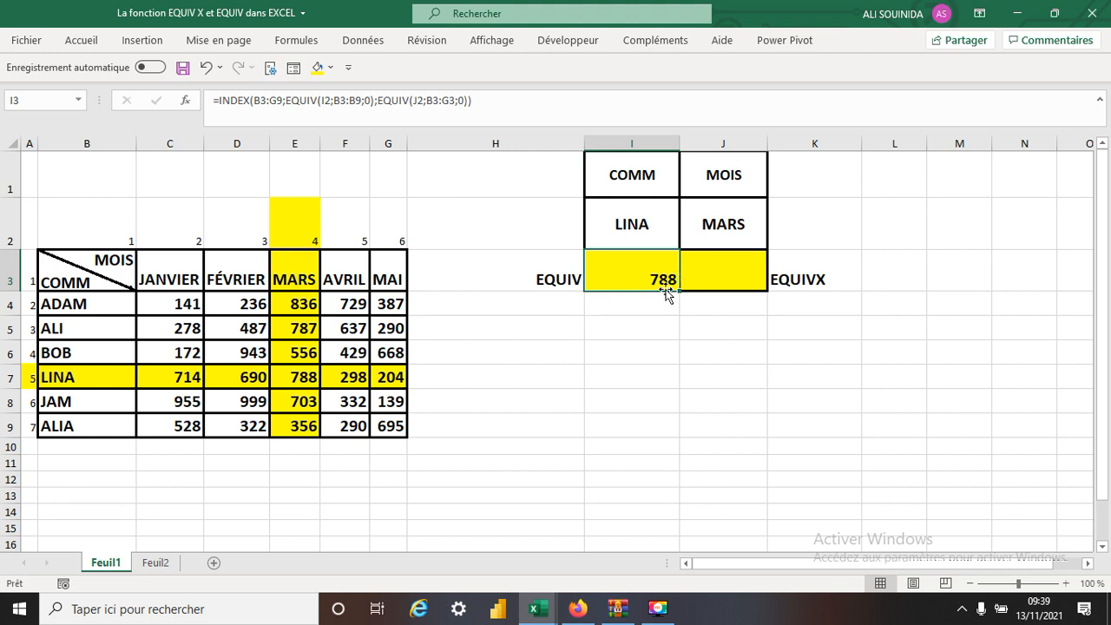
drag(220, 104, 423, 91)
right_click(425, 105)
click(460, 145)
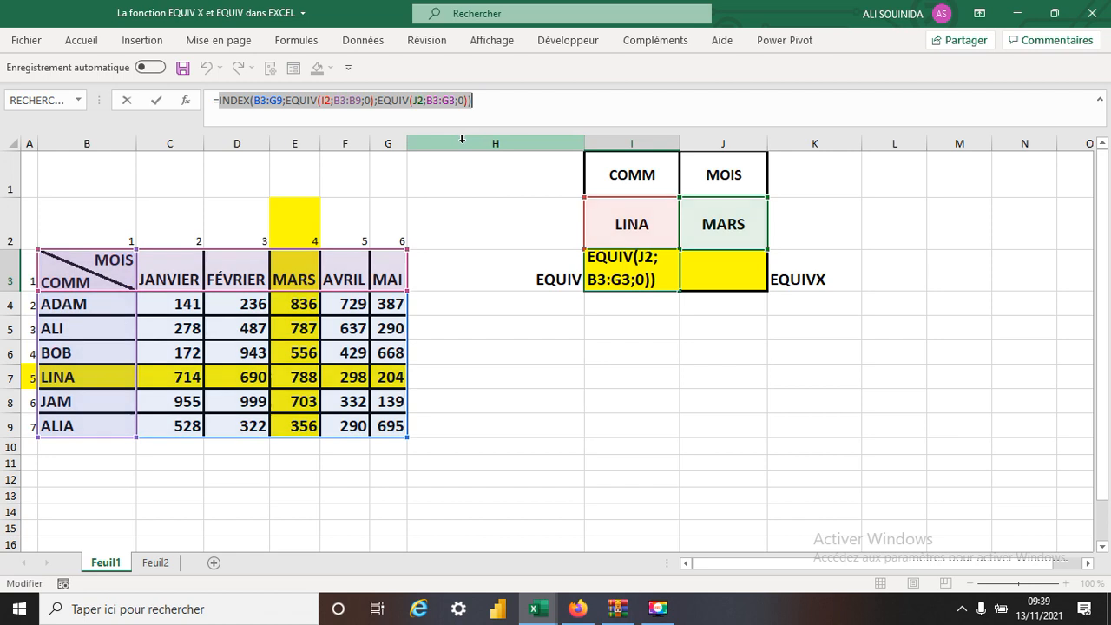
click(126, 102)
click(734, 273)
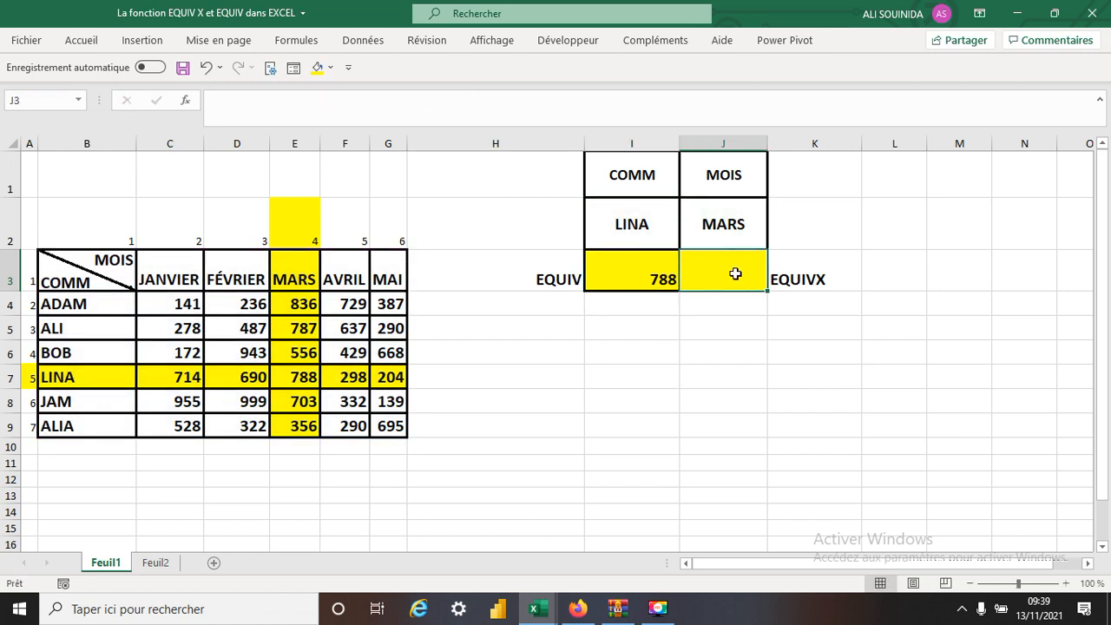
text(=)
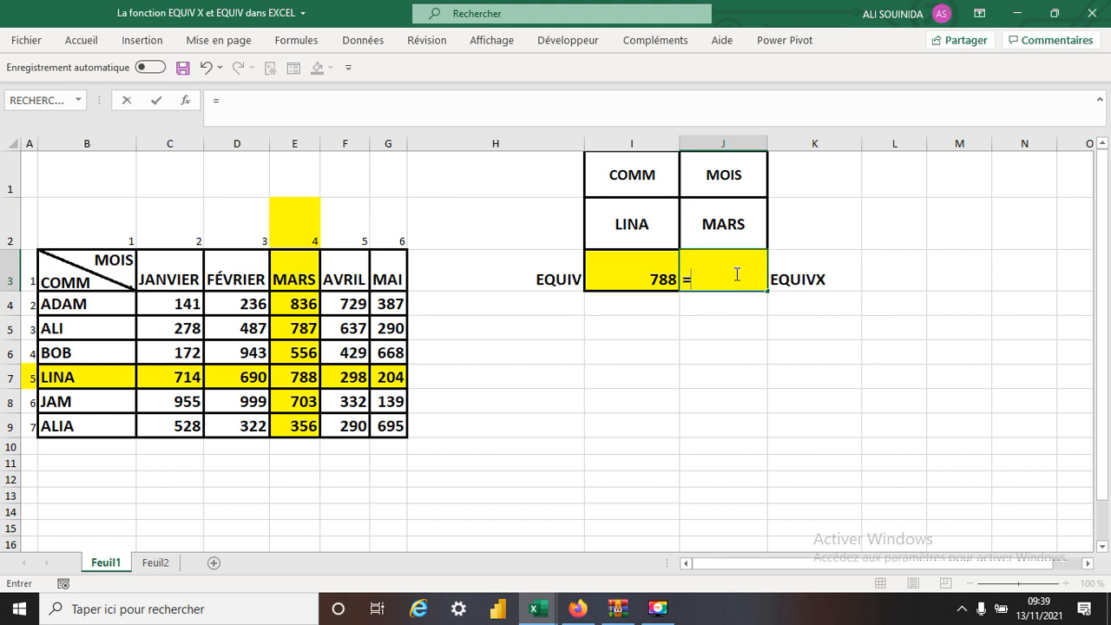
key(ctrl+v)
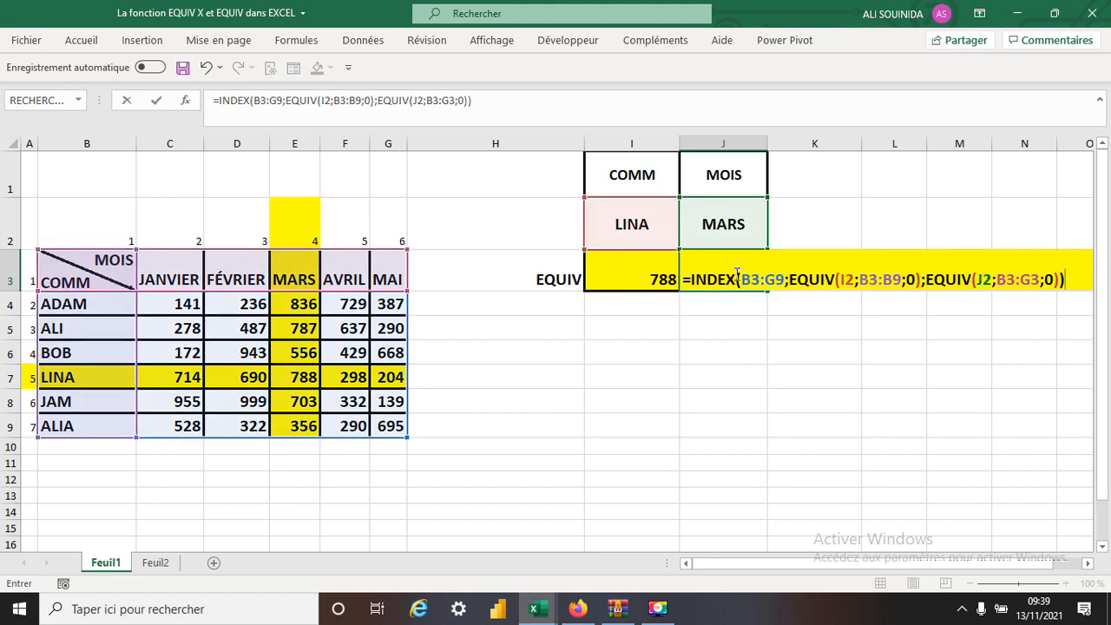
key(Return)
- Change both EQUIV functions in J3's formula to EQUIVX
click(736, 274)
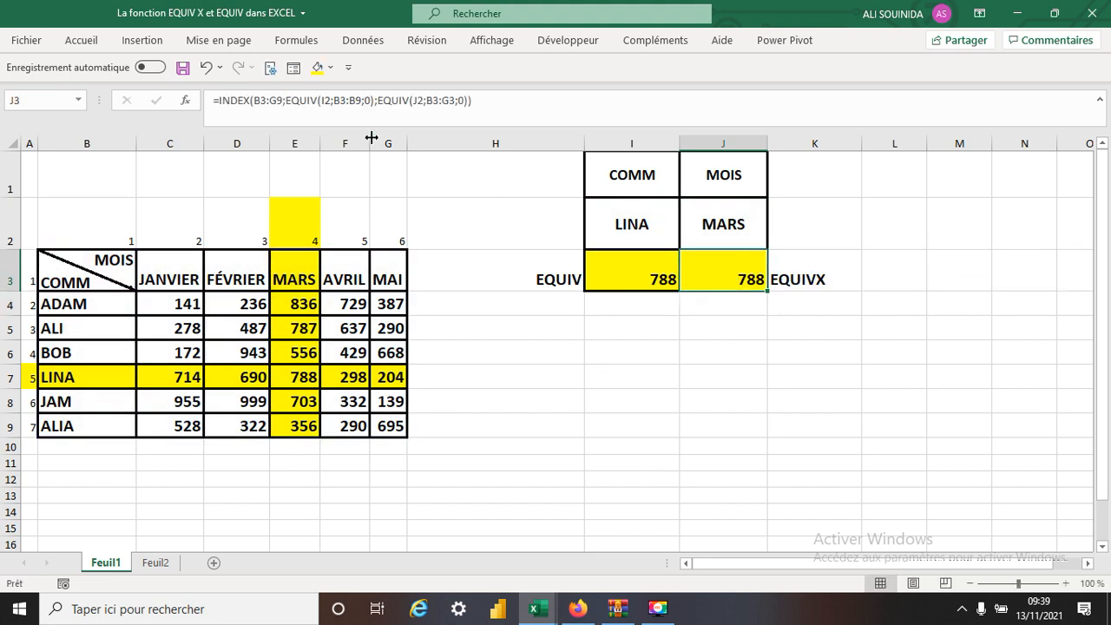
click(317, 100)
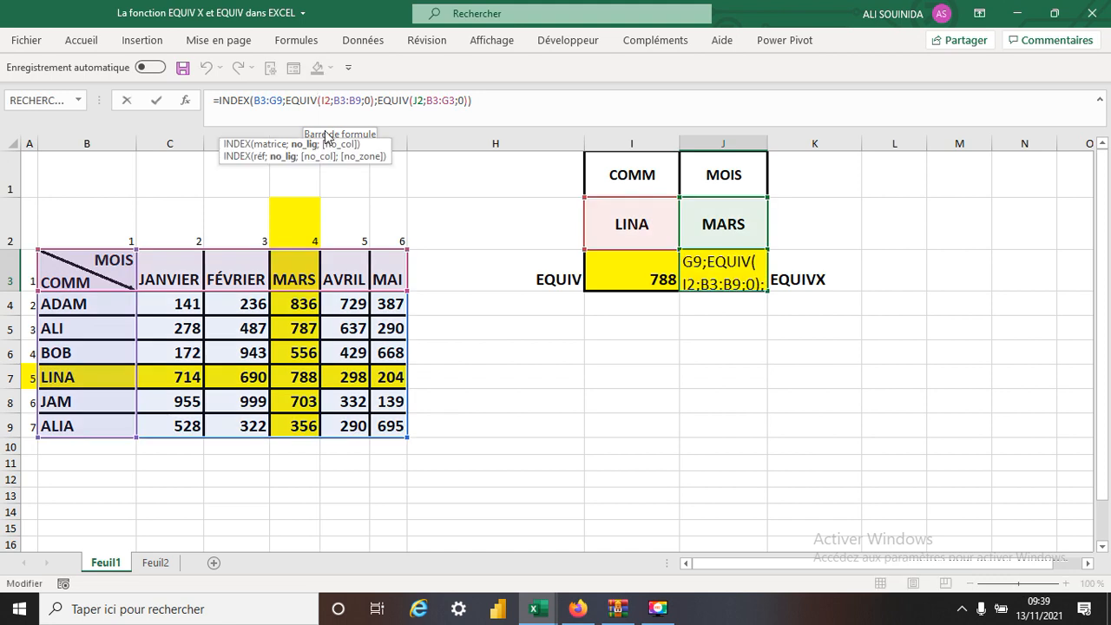
text(x)
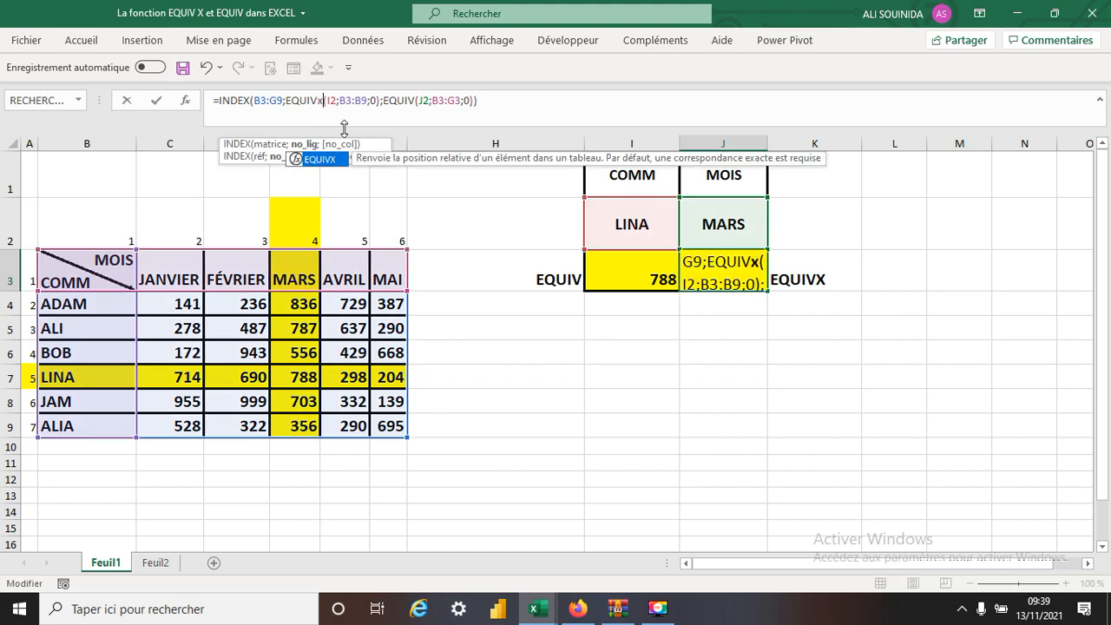
click(416, 101)
text(x)
key(Return)
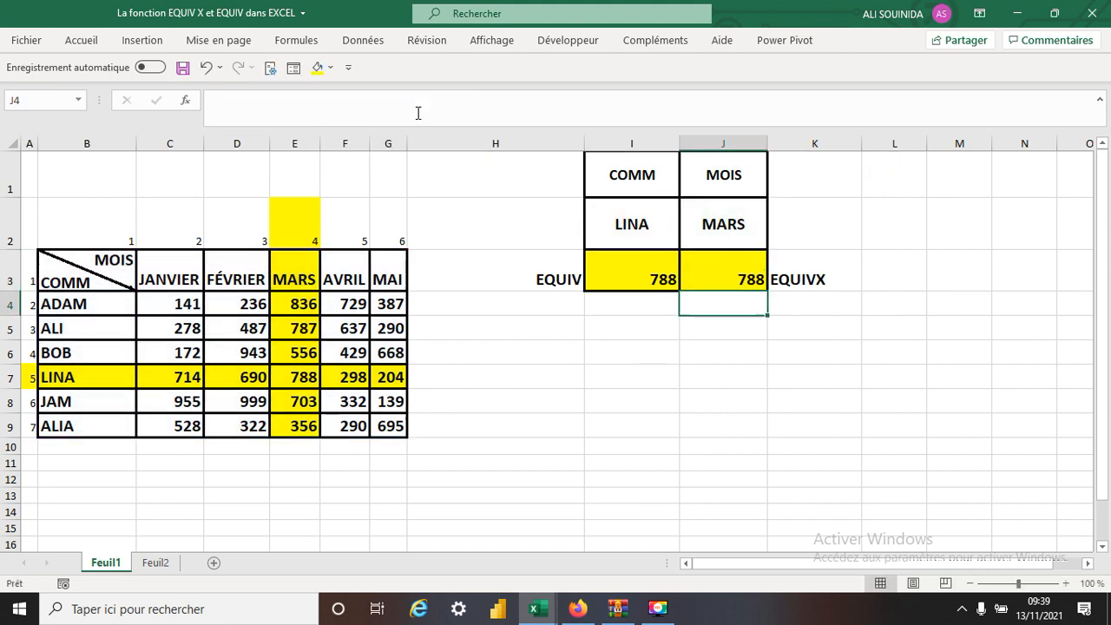
- Remove the match mode argument 0 from the second EQUIVX, EQUIVX(J2;B3:G3), in J3's formula
click(714, 278)
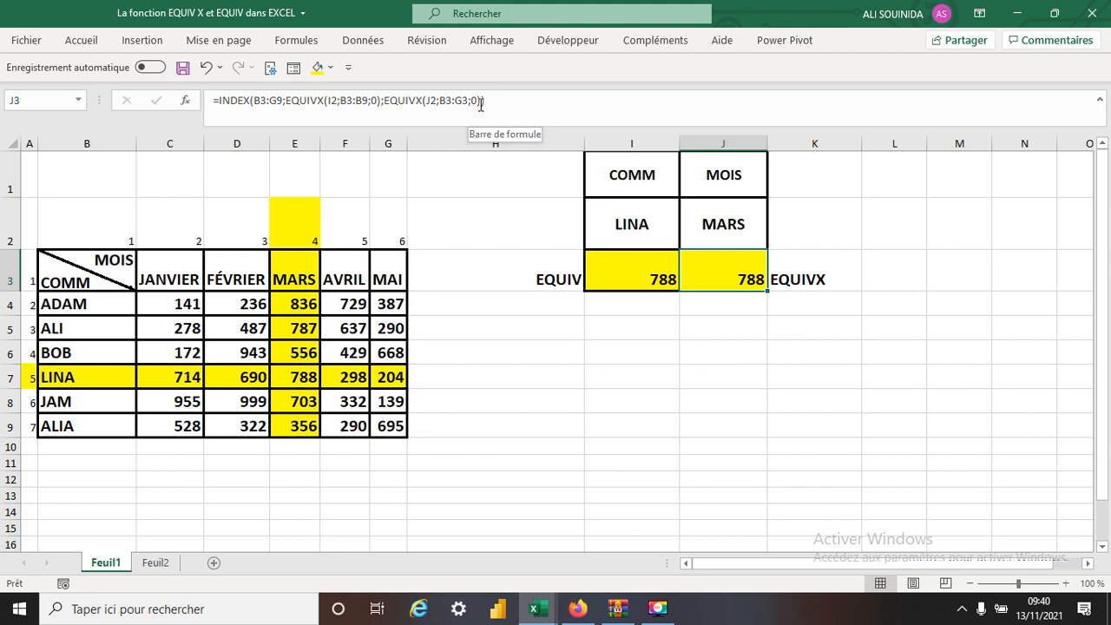
click(478, 101)
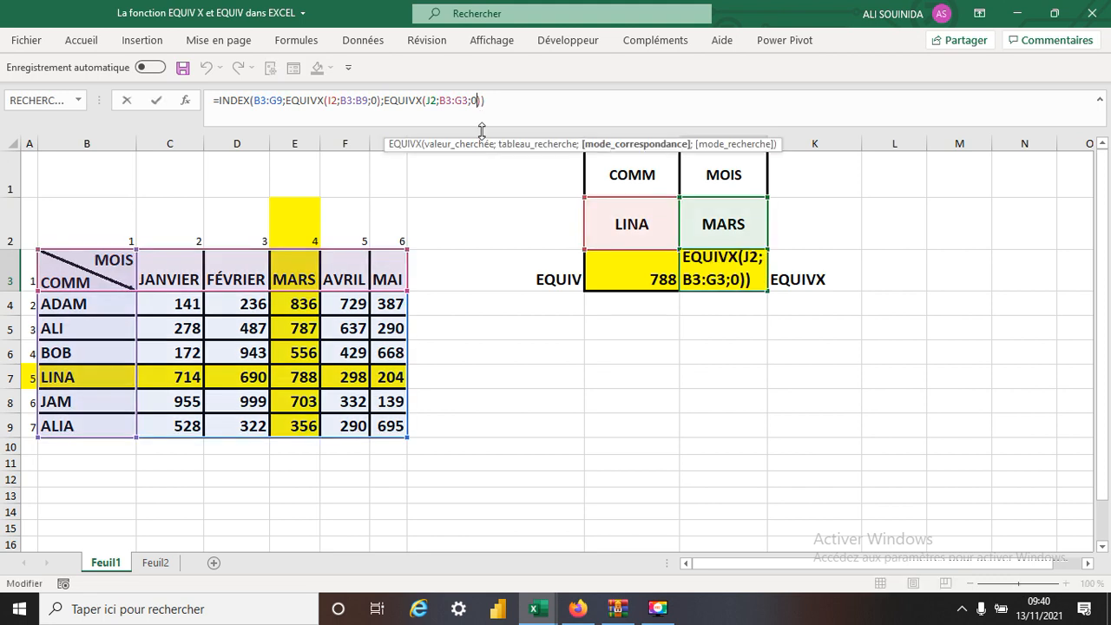
key(BackSpace)
key(BackSpace)
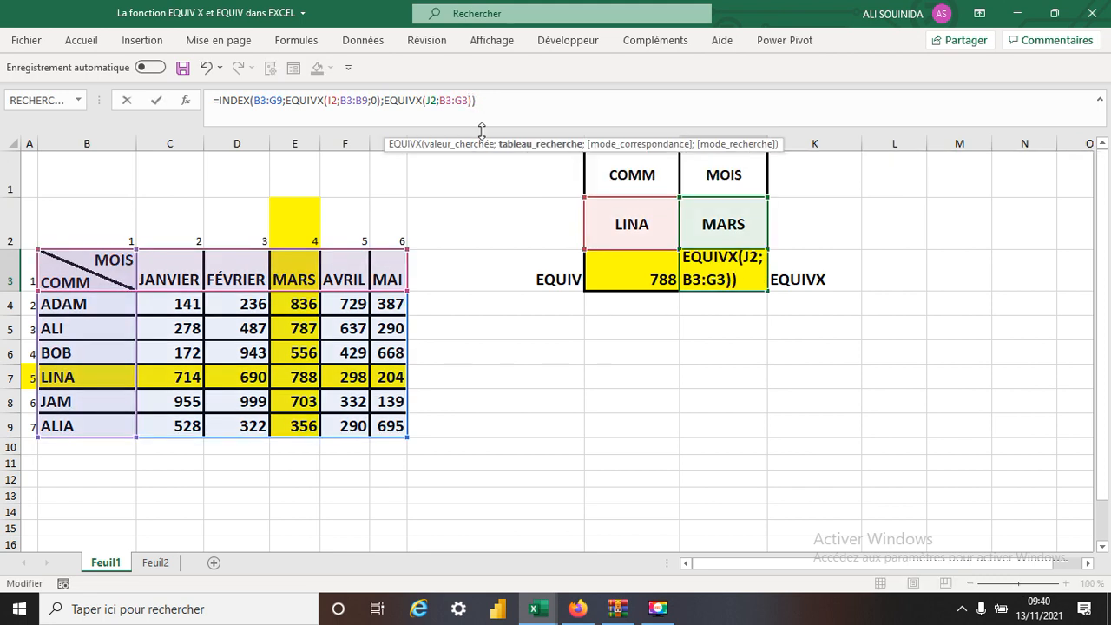
key(ctrl+Return)
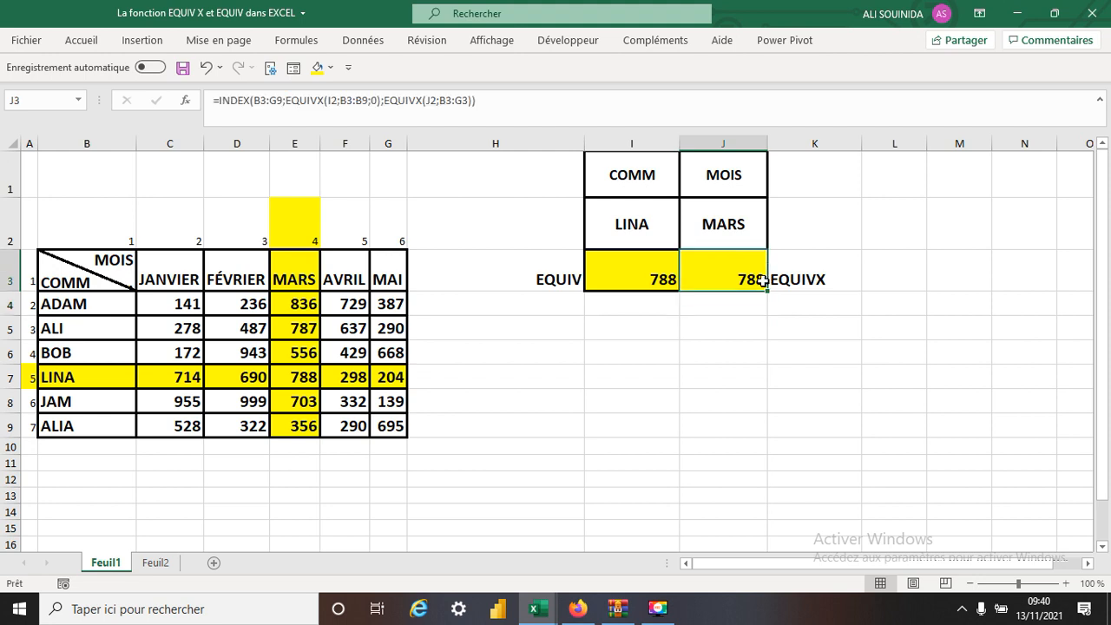
- Remove the match mode argument 0 from the first EQUIVX, leaving EQUIVX(I2;B3:B9), in J3's formula
click(373, 102)
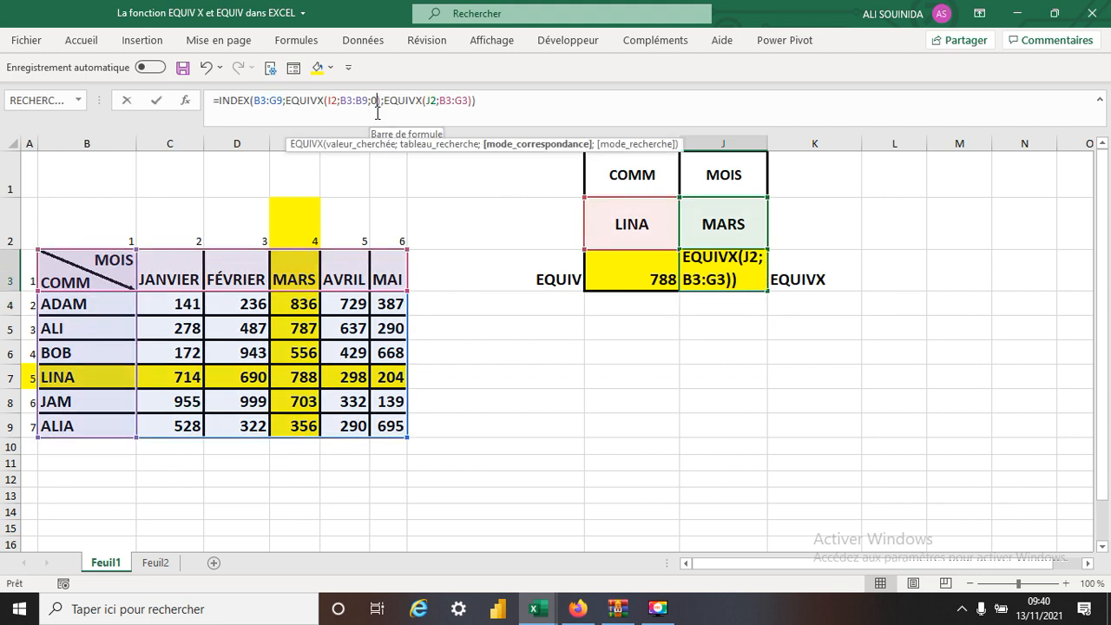
key(BackSpace)
key(BackSpace)
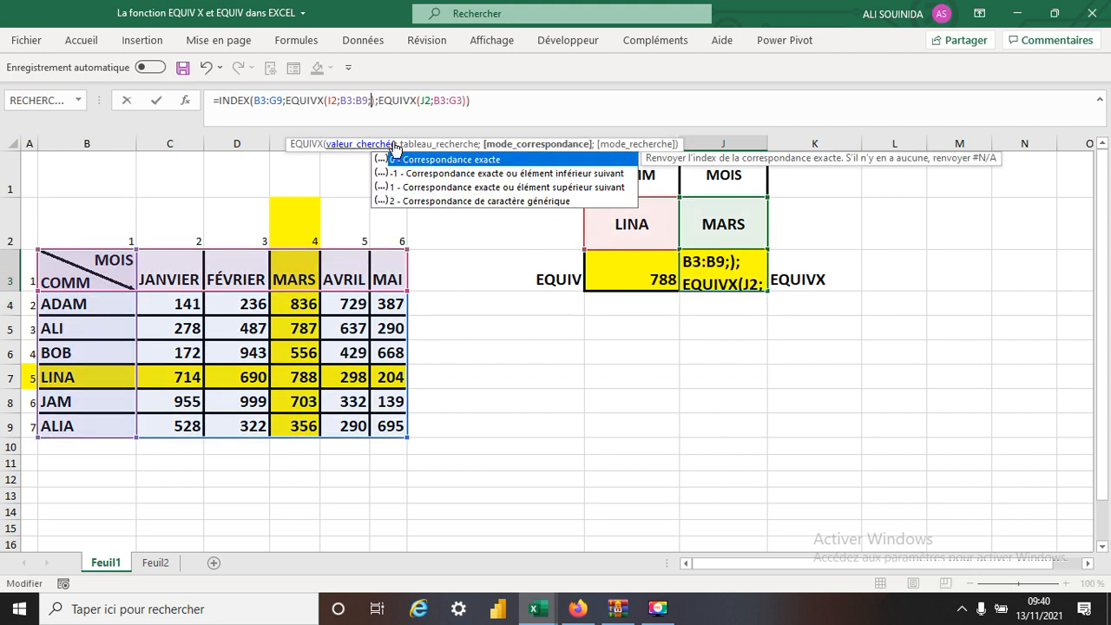
key(Return)
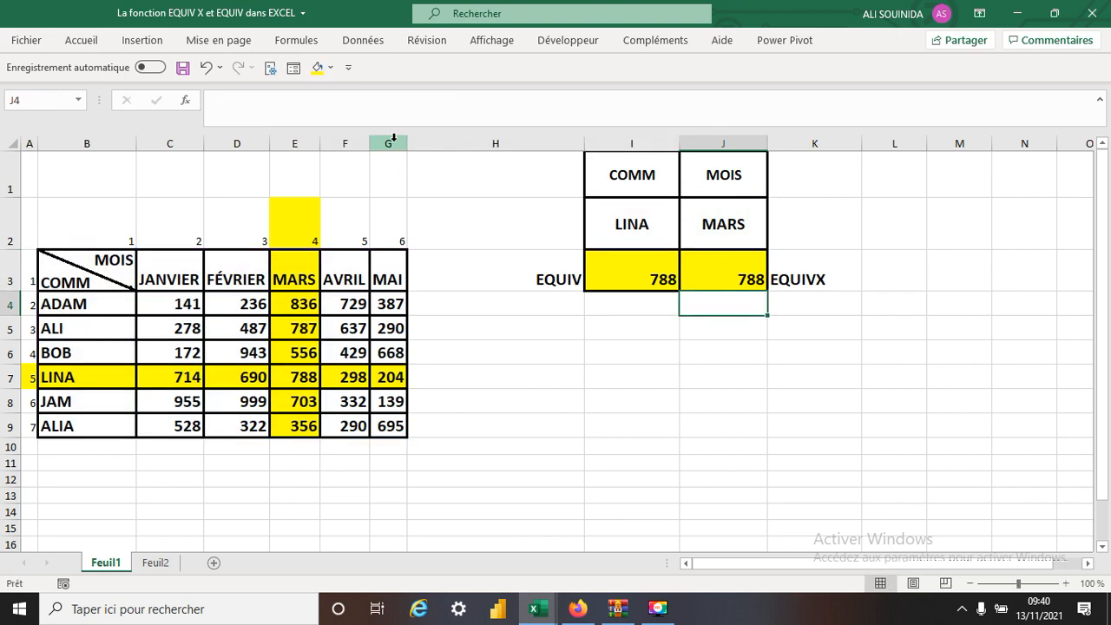
- Remove the match type argument 0 from the second EQUIV, leaving EQUIV(J2;B3:G3), in I3's formula
click(652, 274)
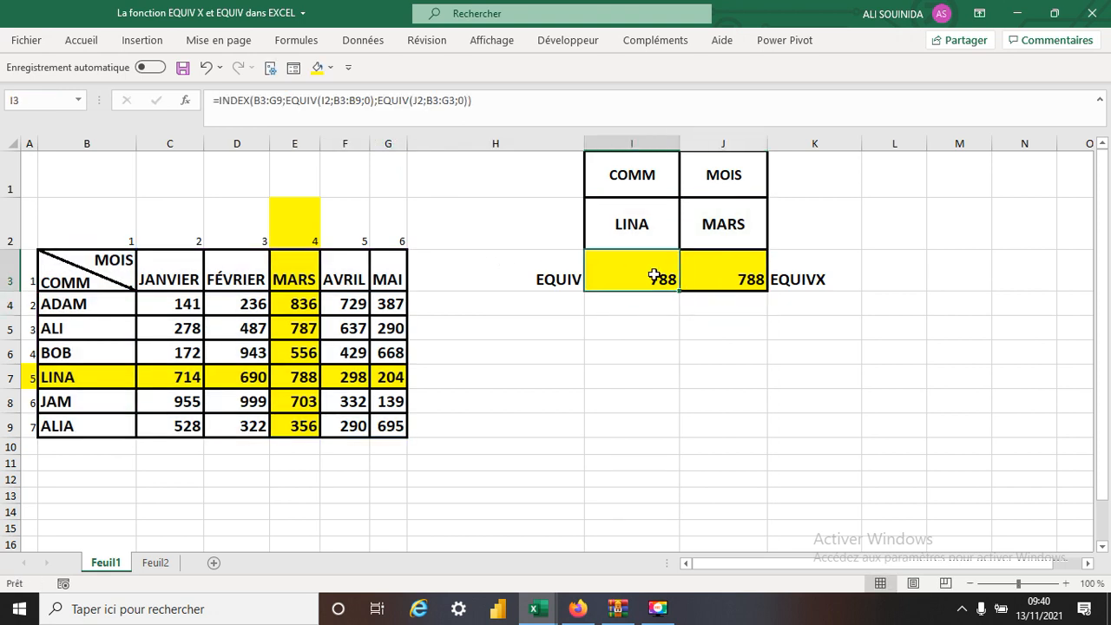
click(465, 101)
key(BackSpace)
key(BackSpace)
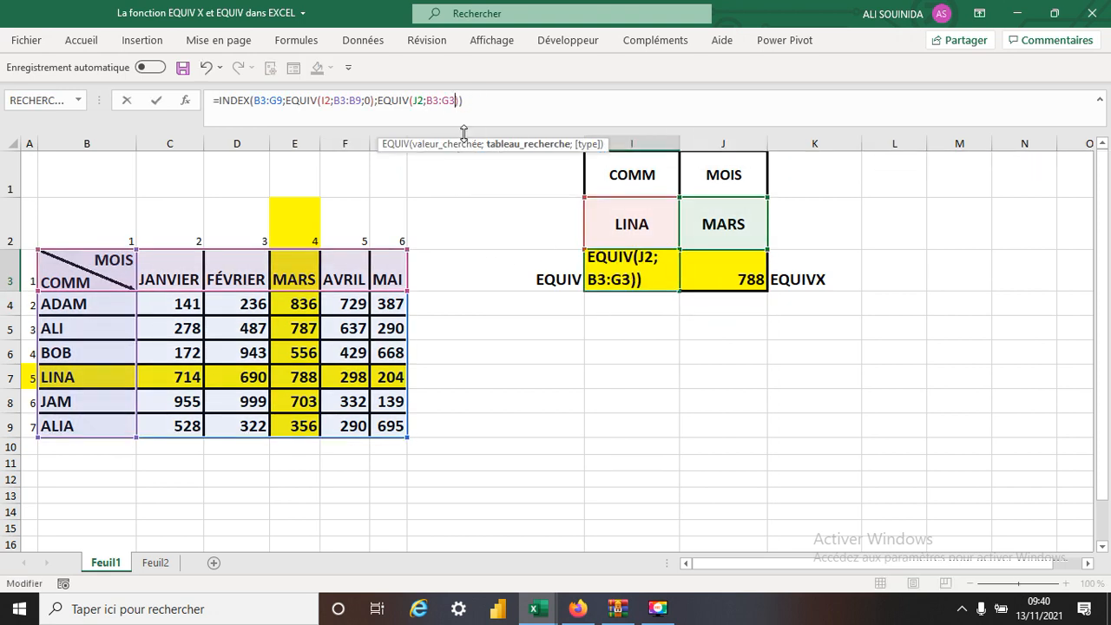
key(Return)
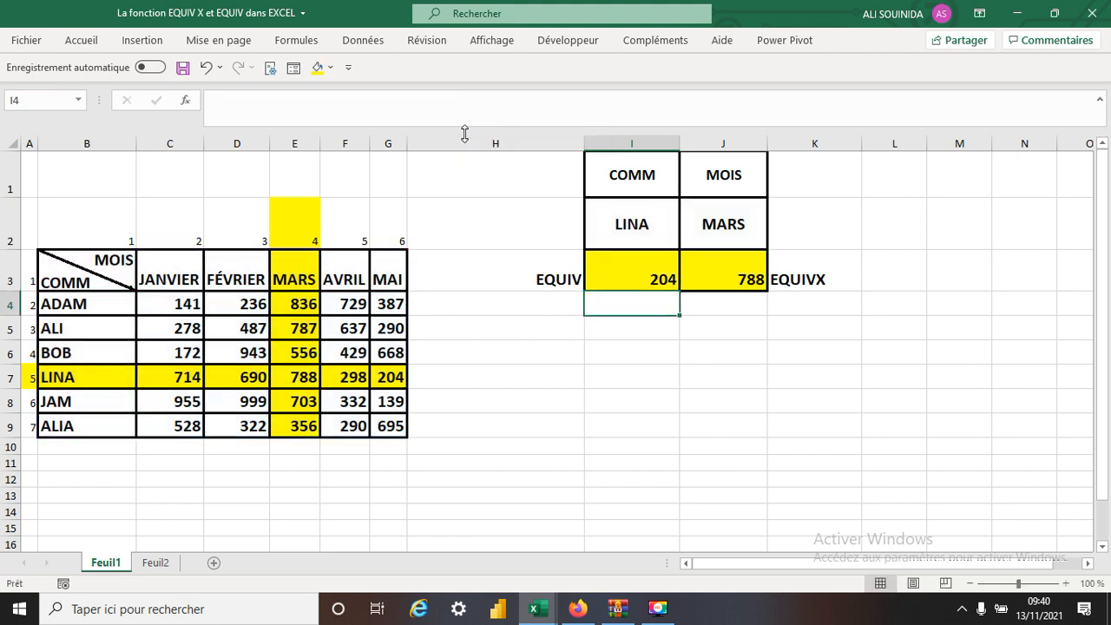
- Remove the match type argument 0 from the first EQUIV, leaving EQUIV(I2;B3:B9), in I3 and compare it with J3's formula
click(621, 278)
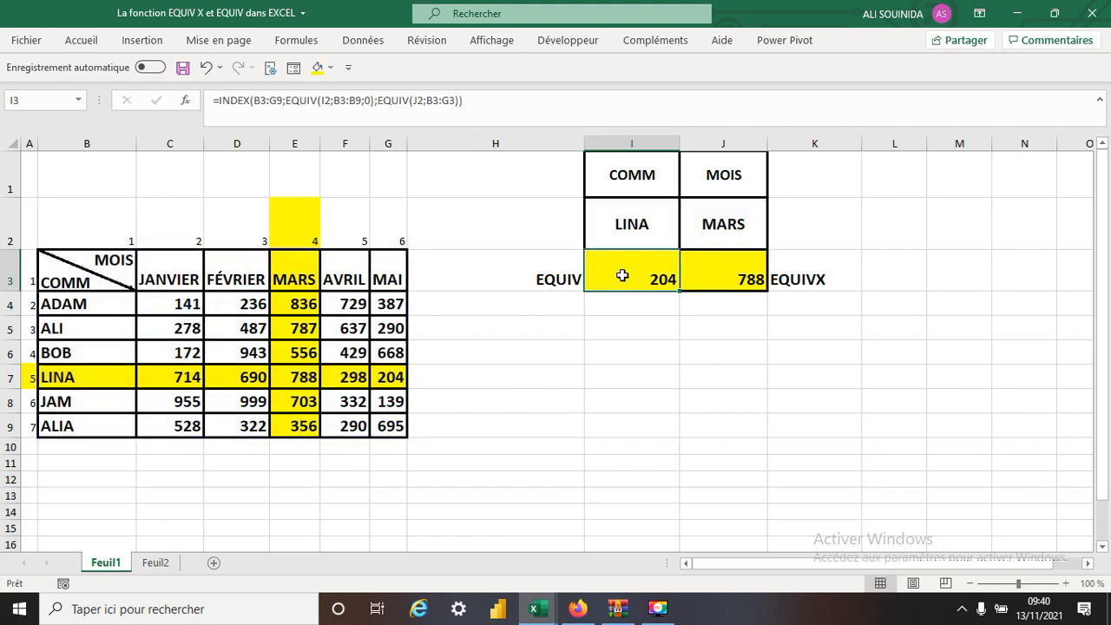
click(371, 102)
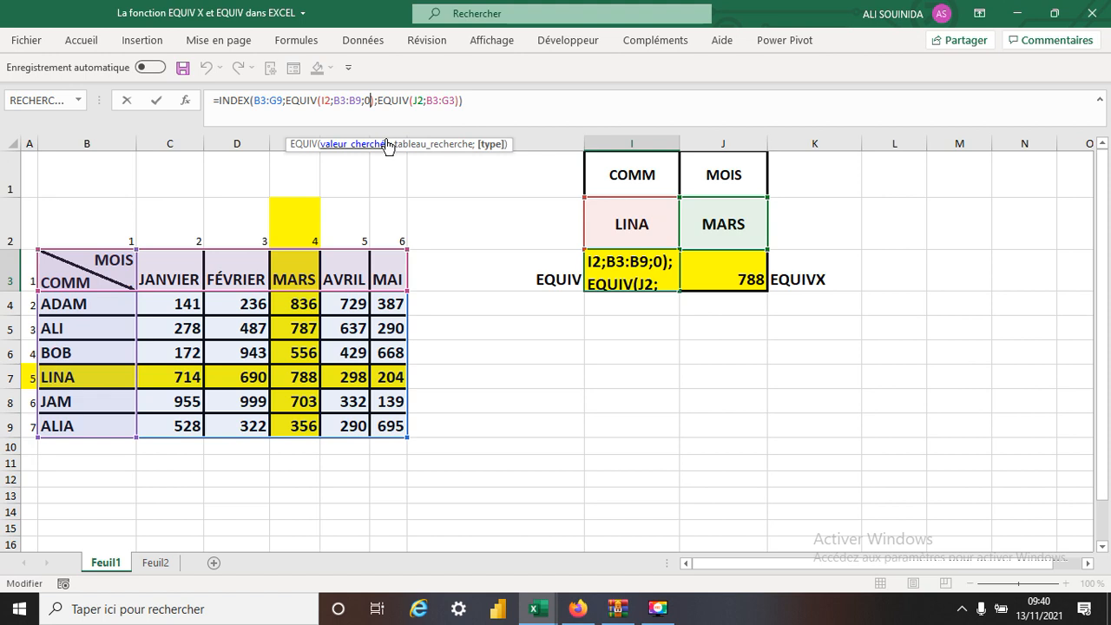
key(BackSpace)
key(BackSpace)
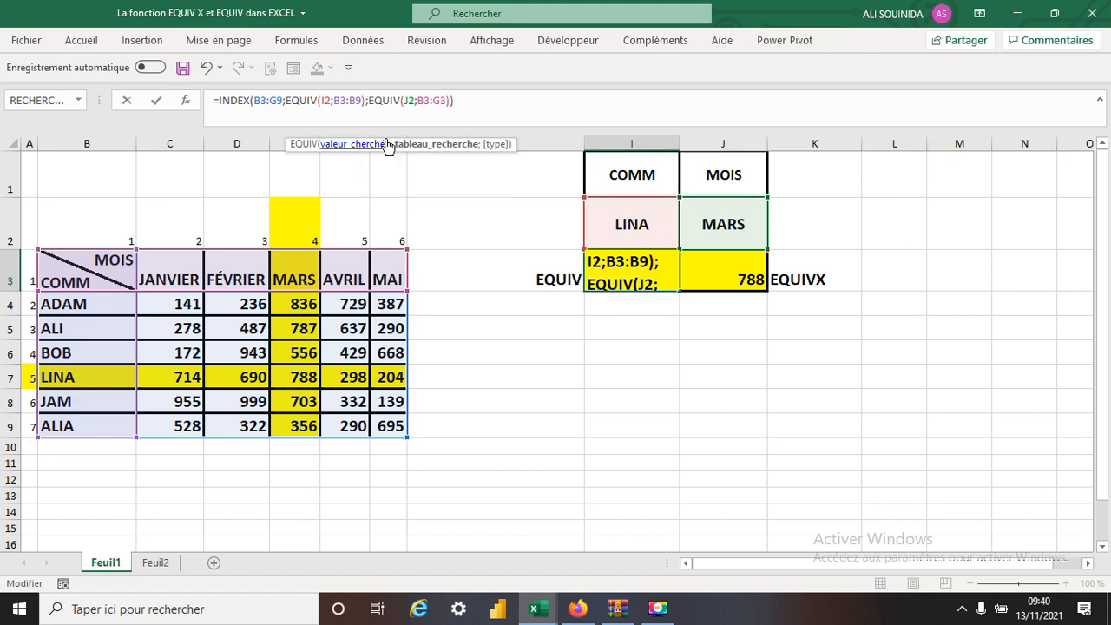
key(Return)
click(660, 278)
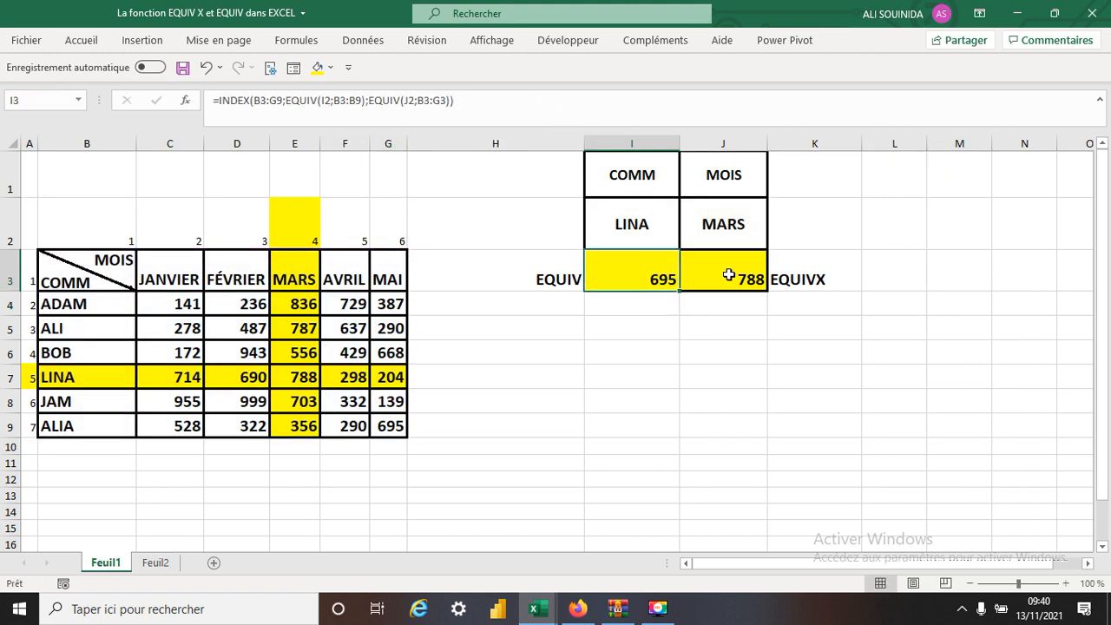
click(729, 276)
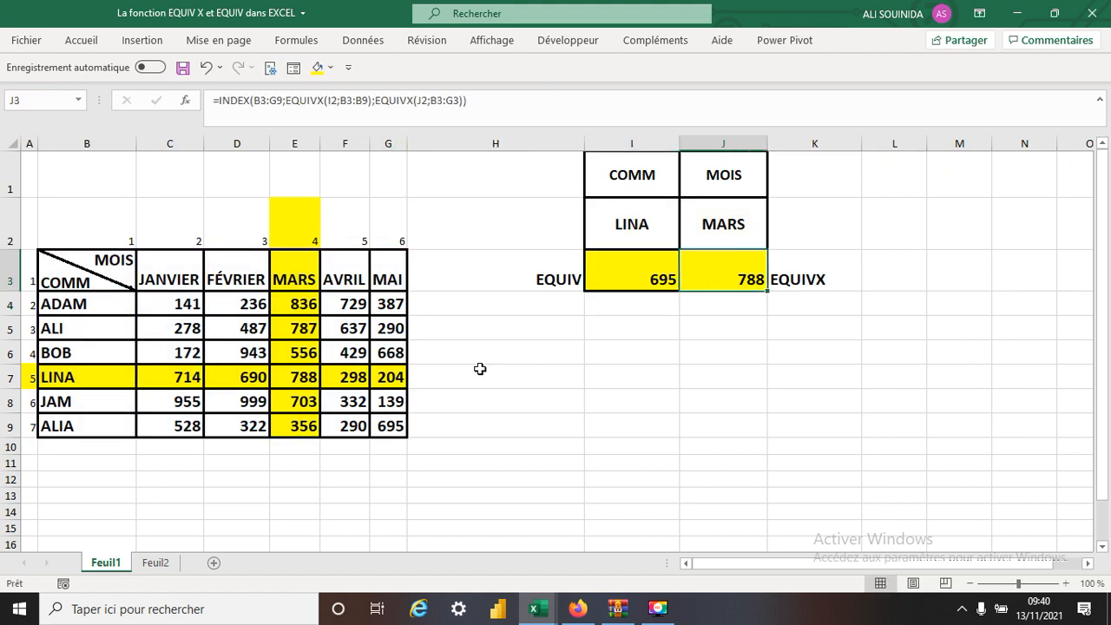
- On sheet Feuil2, enter =INDEX(B3:B15;3) in F4 to return a code from the CODE column
click(157, 563)
click(695, 395)
click(401, 224)
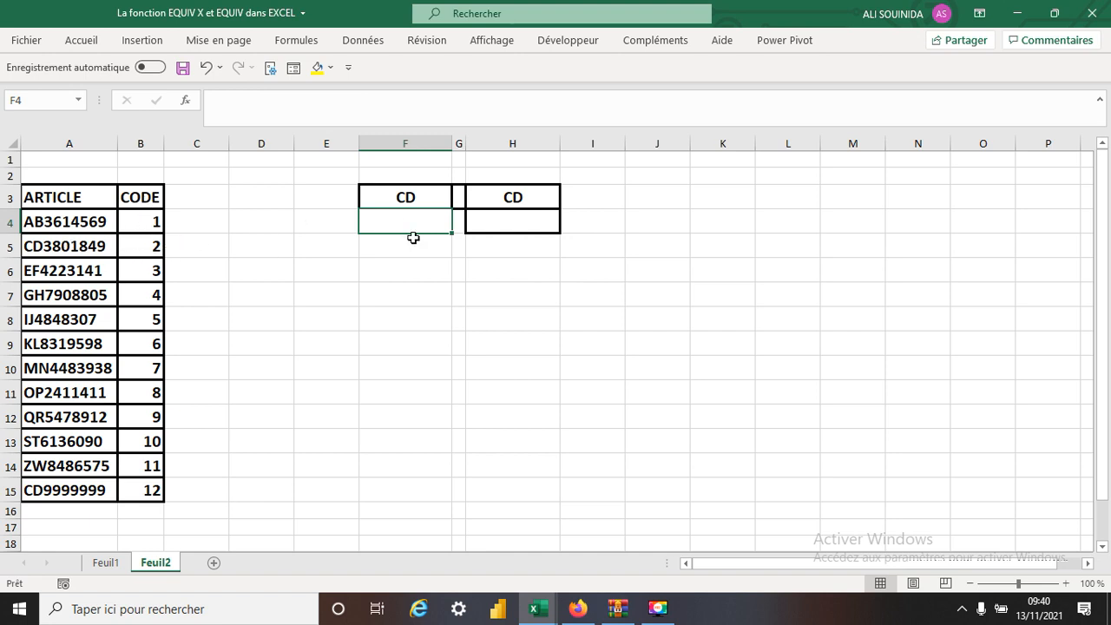
text(=)
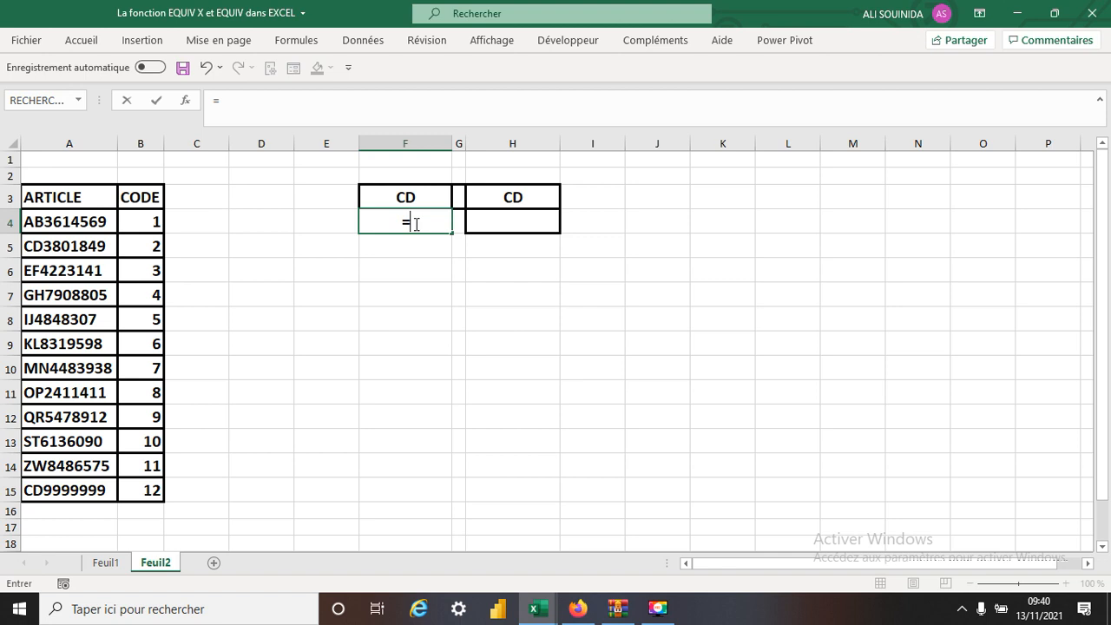
text(ind)
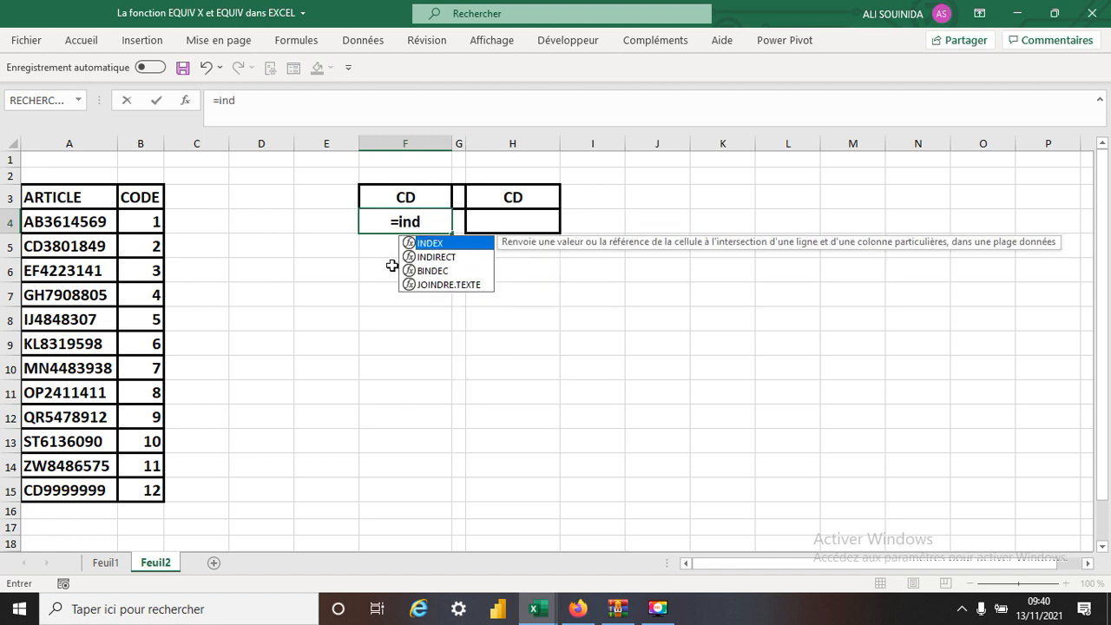
double_click(432, 243)
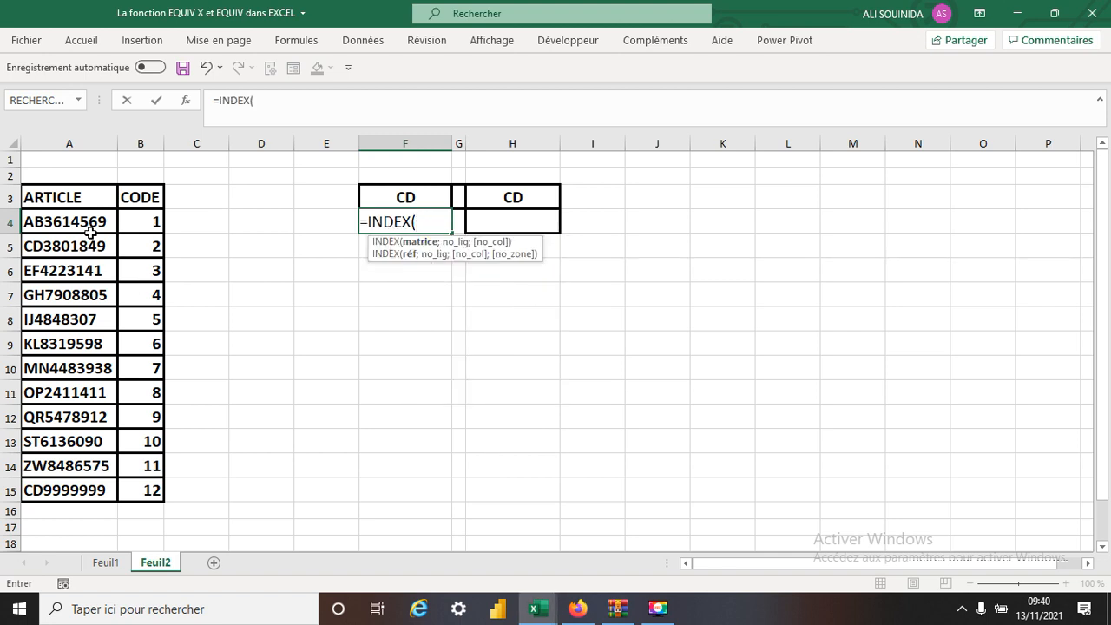
click(144, 202)
drag(145, 214, 161, 495)
text(;)
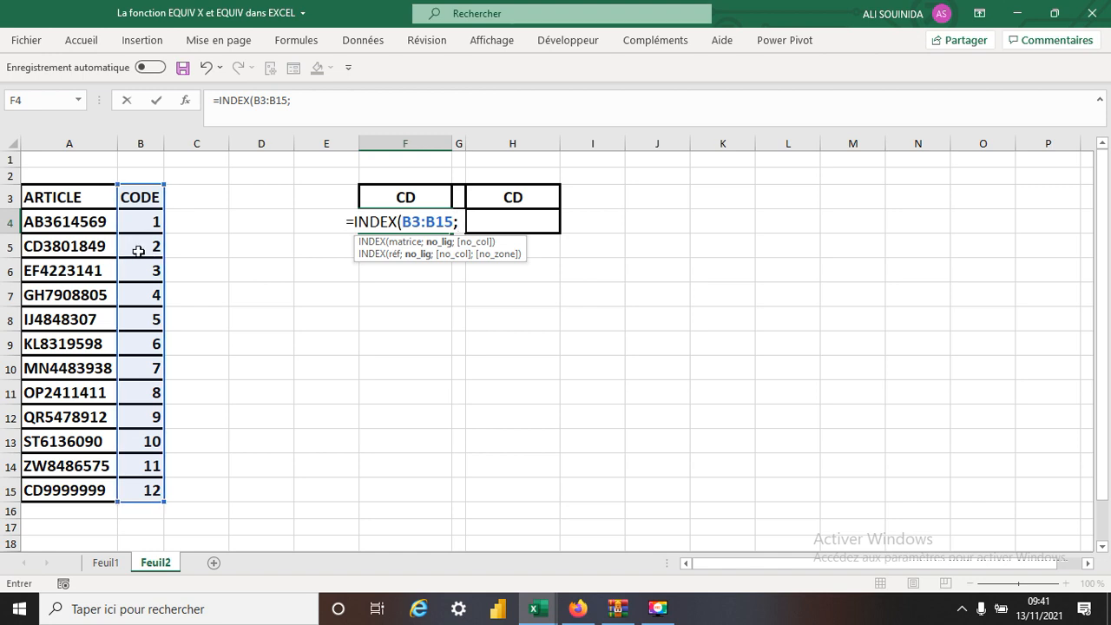
text(3)
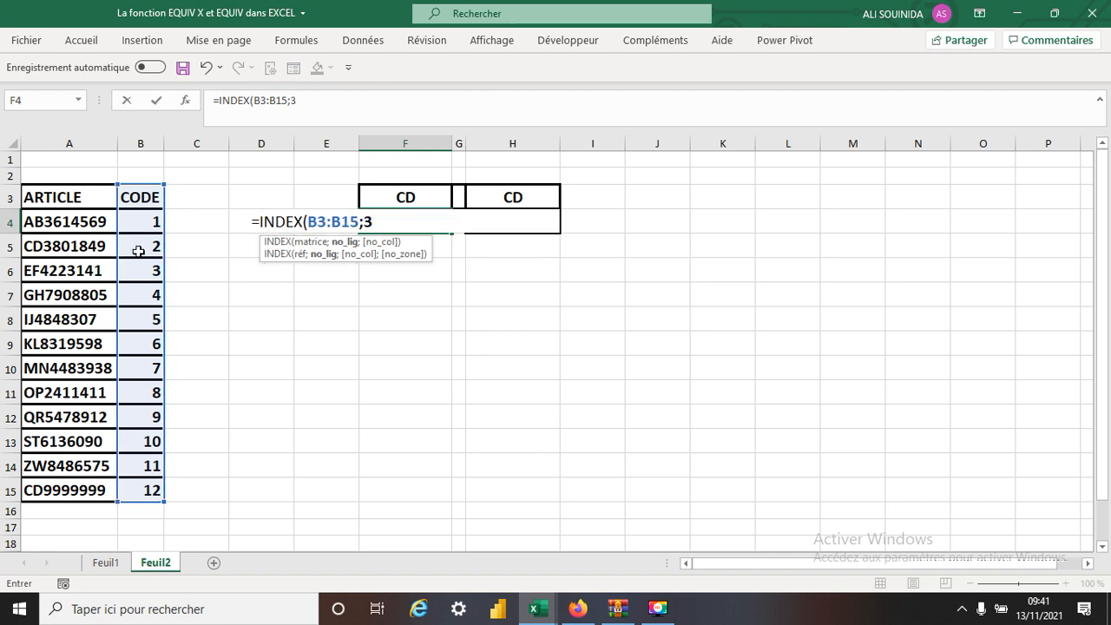
text())
key(Return)
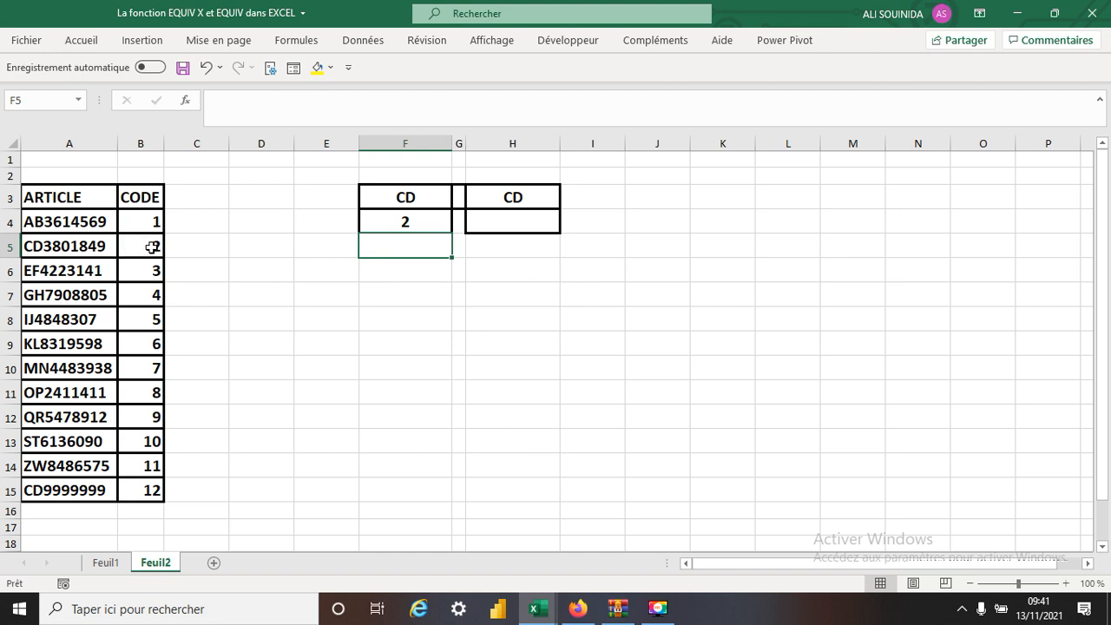
- Replace the fixed row number 3 in F4's formula with an EQUIVX function whose lookup value is F3&"*"
click(423, 225)
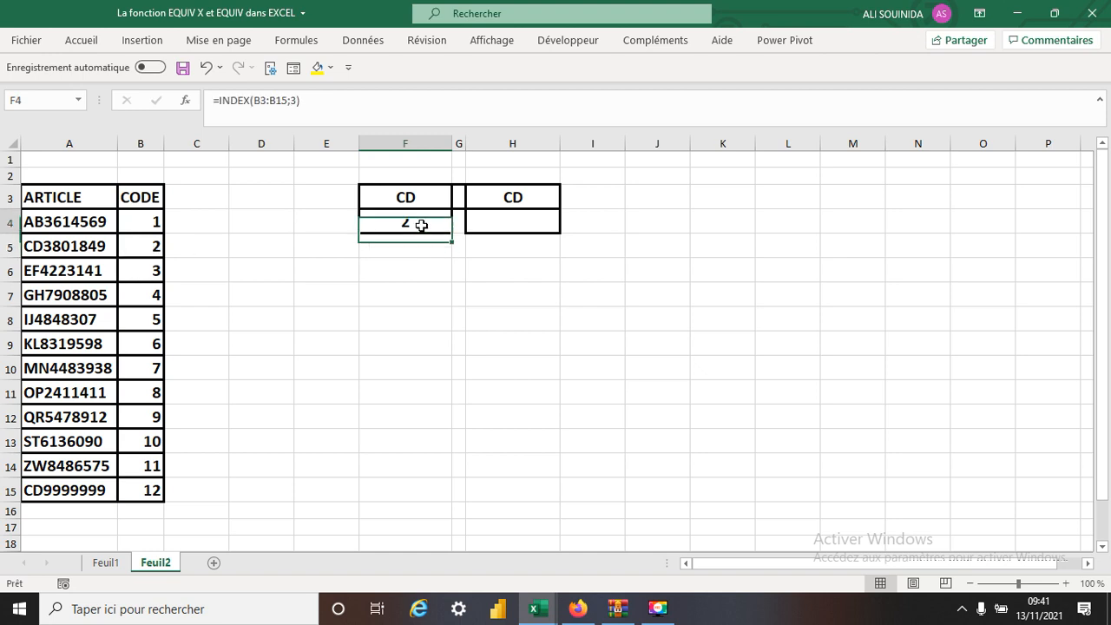
click(297, 103)
key(BackSpace)
text(equ)
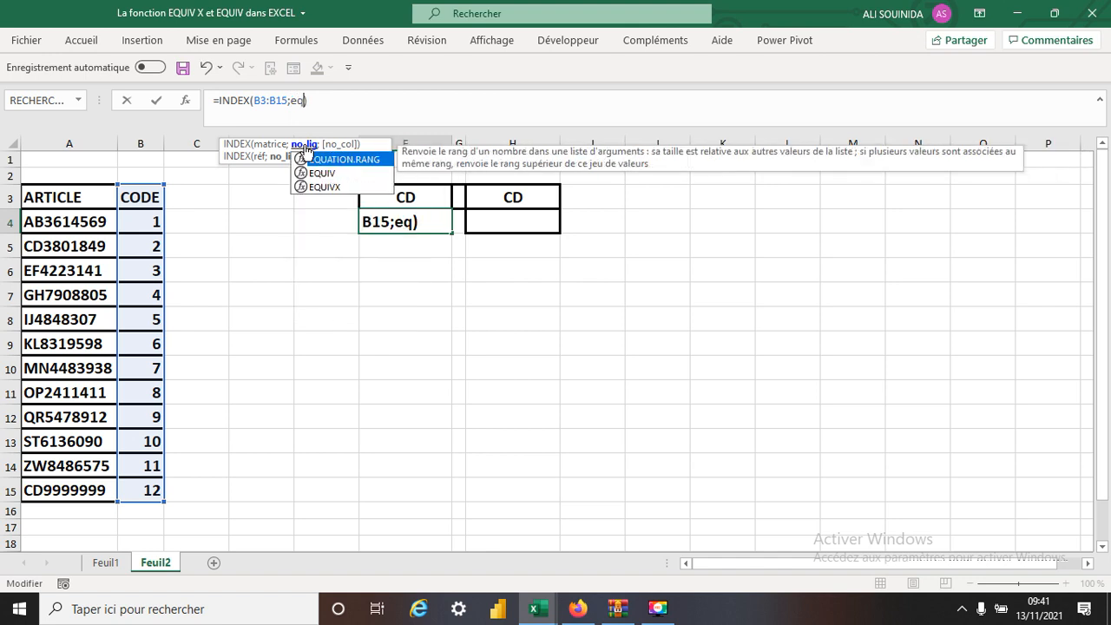
double_click(336, 188)
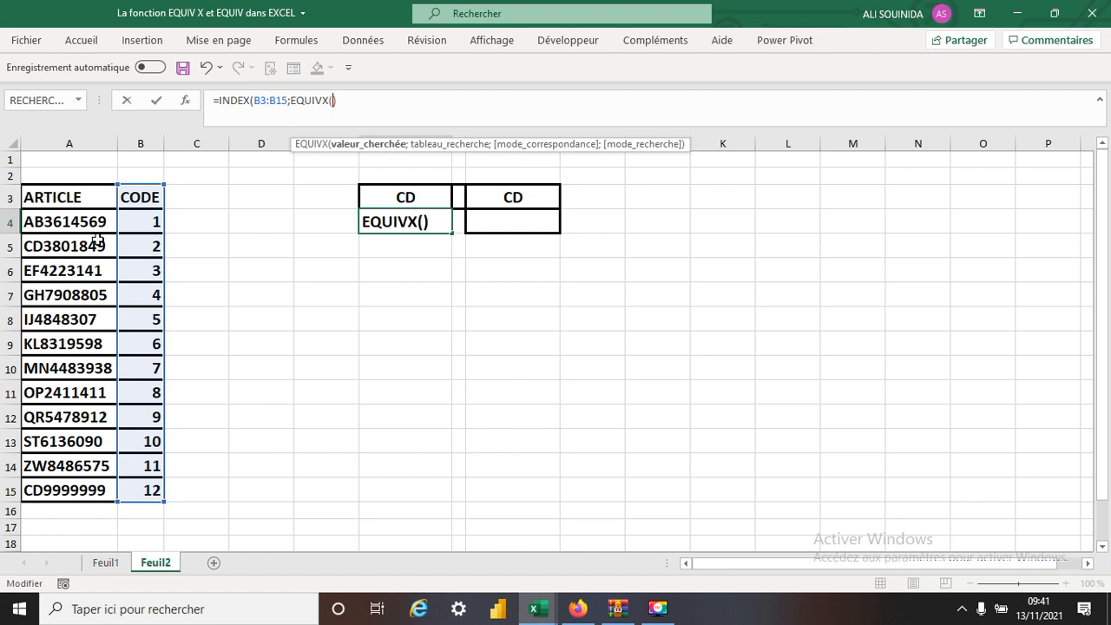
click(405, 197)
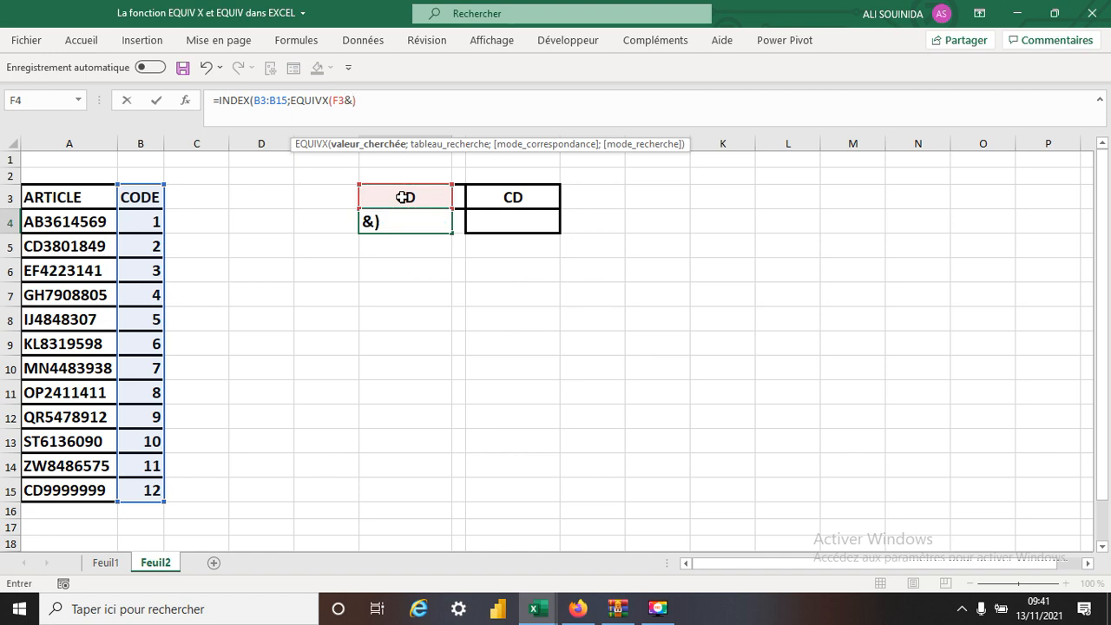
text("*";)
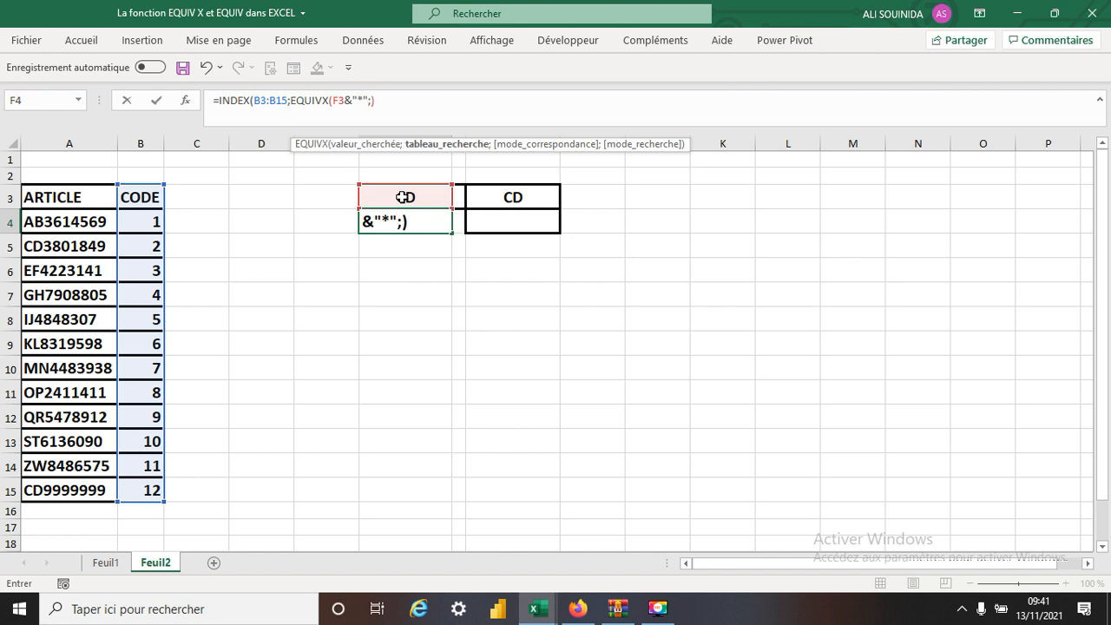
- Complete F4's EQUIVX with lookup range A3:A15 and wildcard match mode 2, accepting the proposed closing parenthesis correction
drag(54, 199, 70, 490)
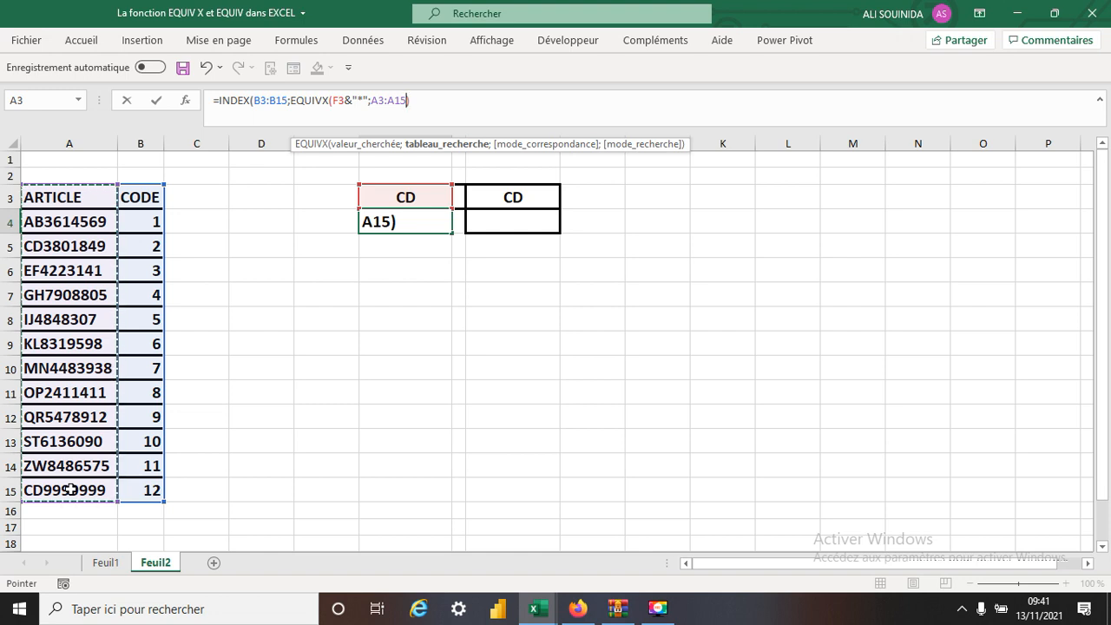
text(;)
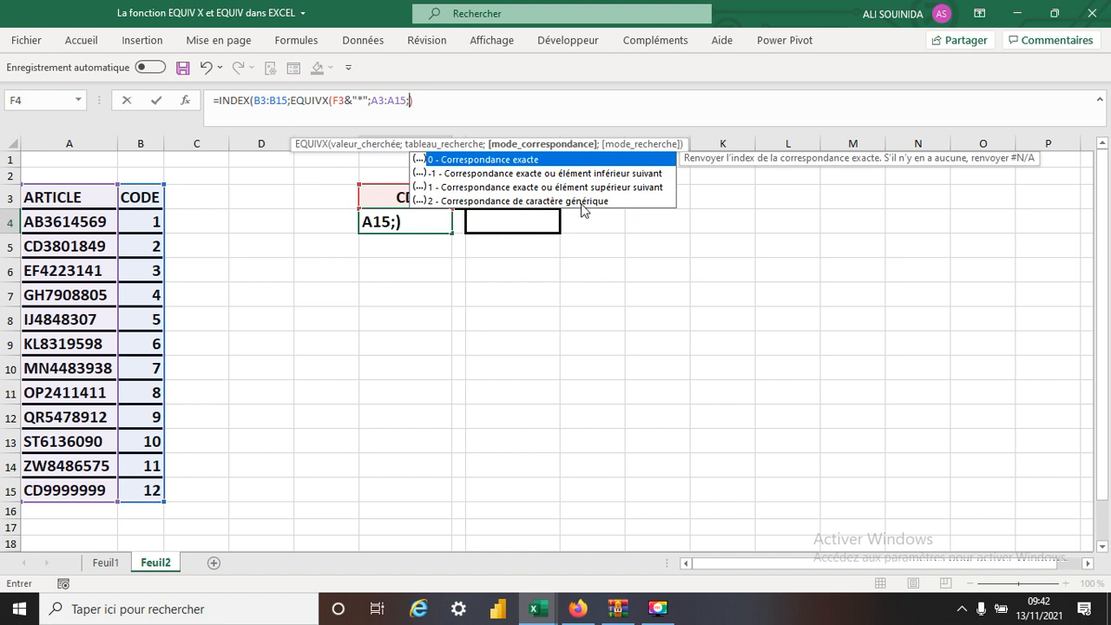
text(2)
key(Return)
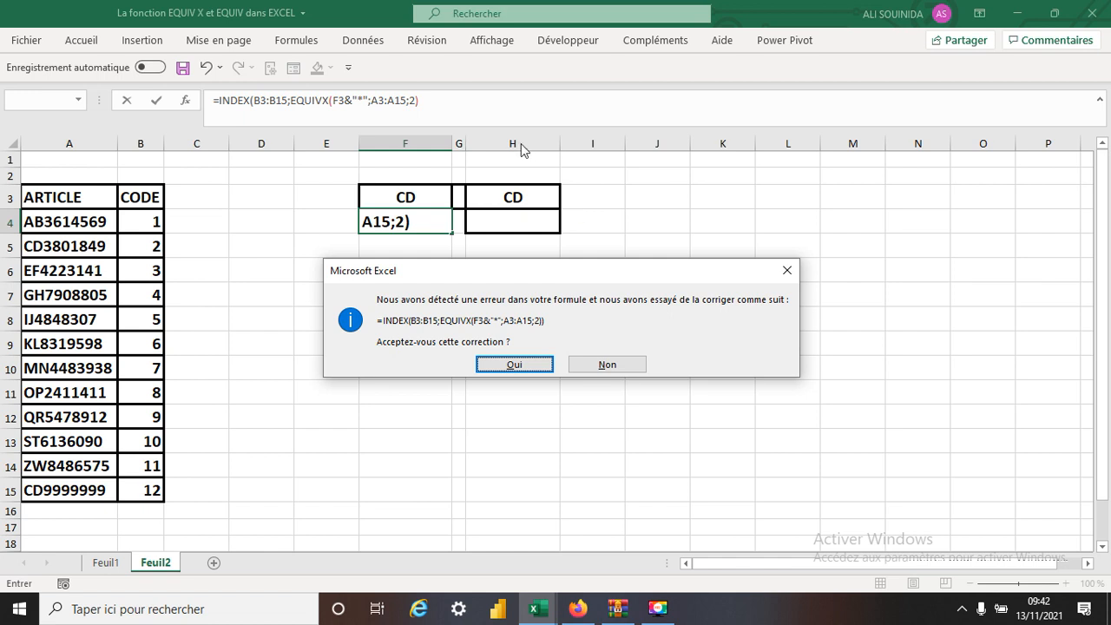
click(513, 364)
click(421, 223)
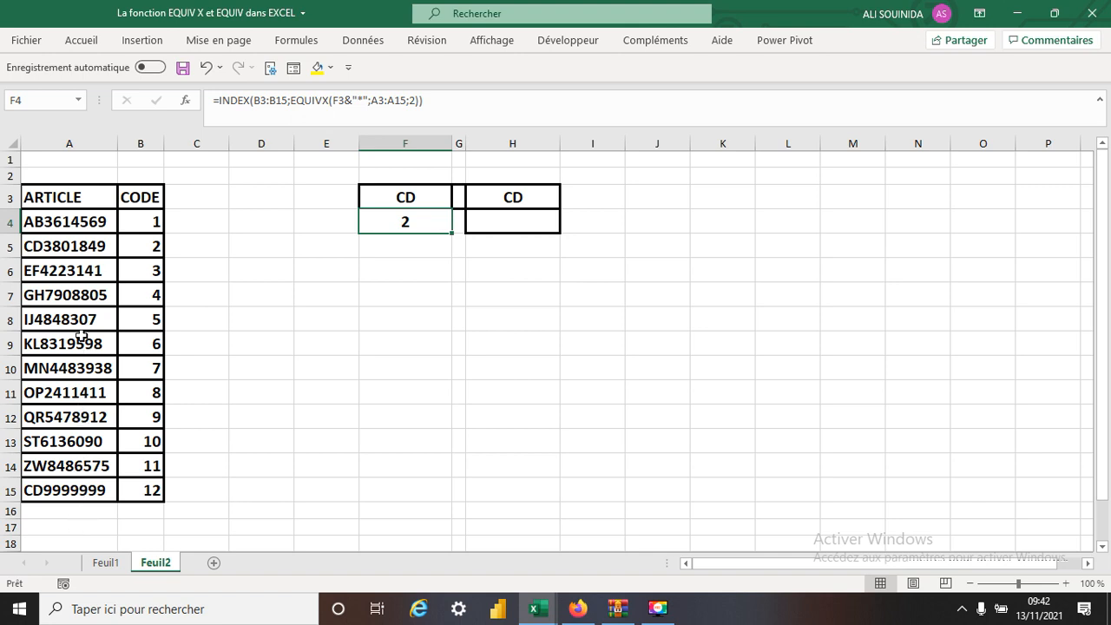
- Copy the INDEX/EQUIVX formula text from F4 into H4, keeping the same cell references
click(517, 227)
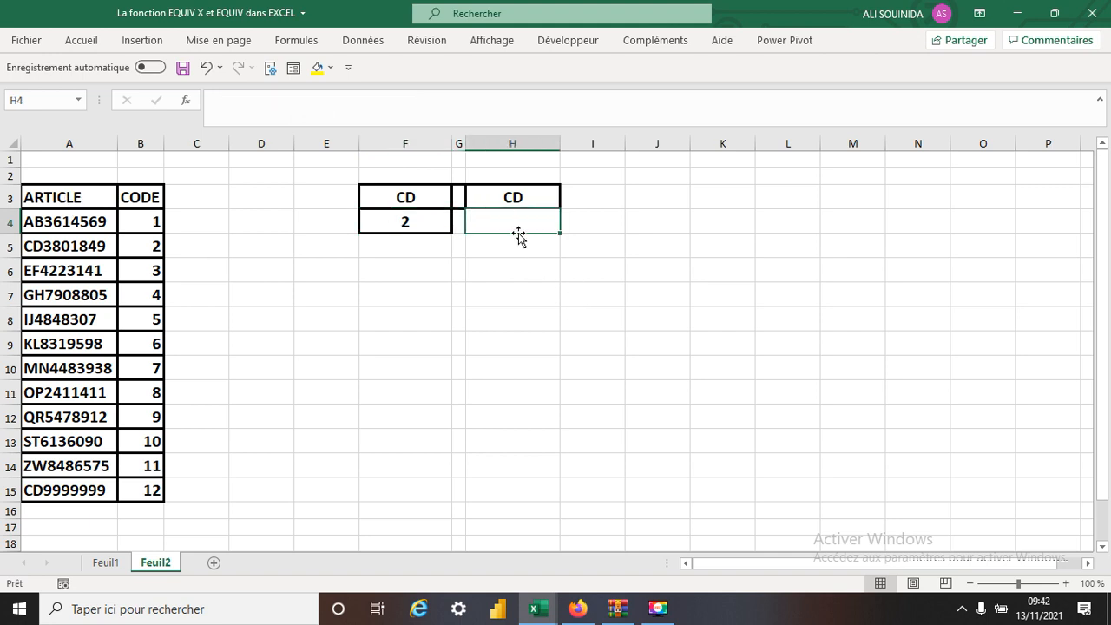
click(421, 223)
click(217, 102)
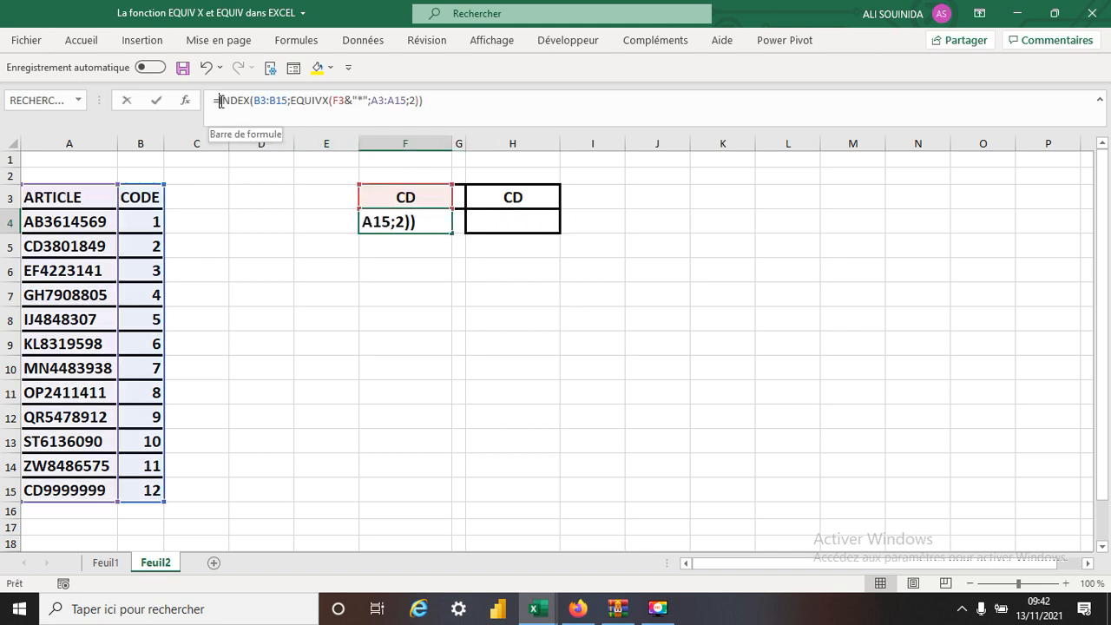
drag(219, 102, 449, 112)
right_click(388, 104)
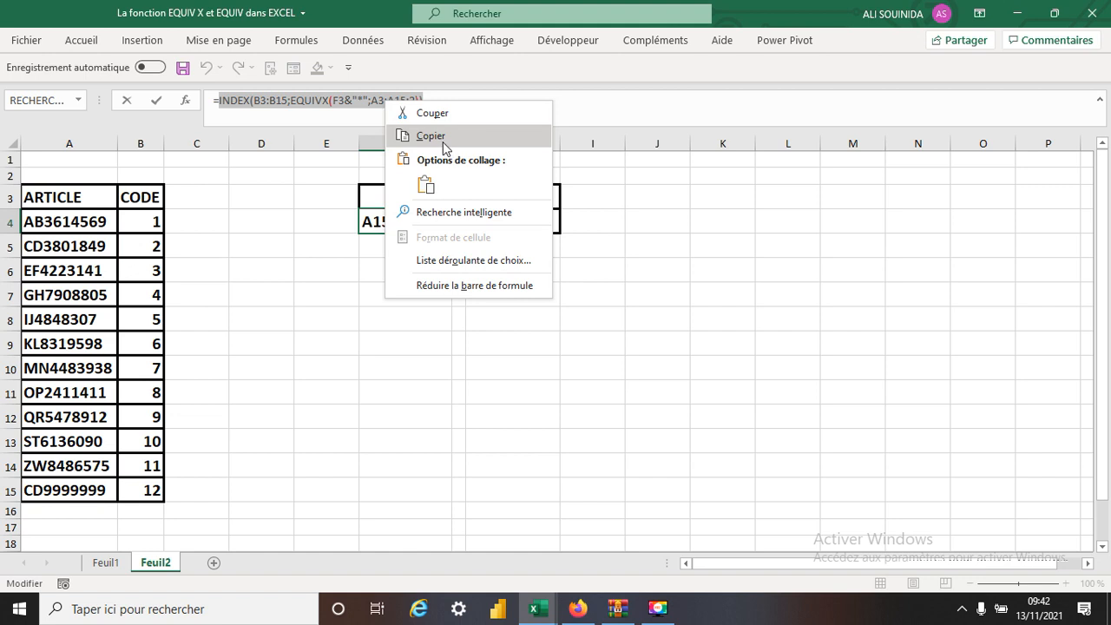
click(406, 135)
click(125, 101)
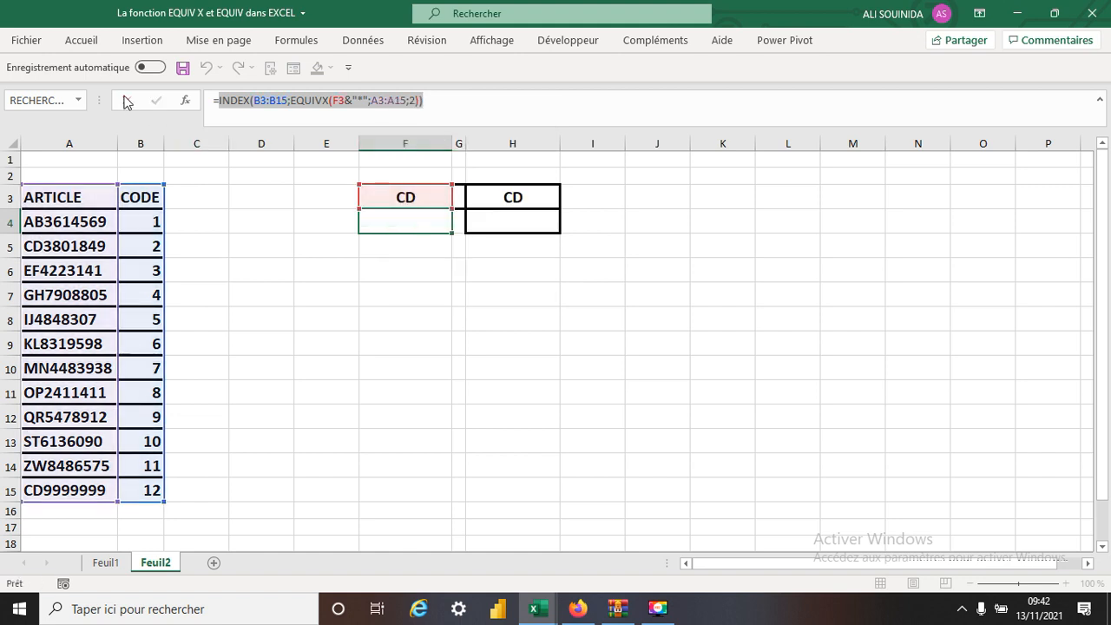
click(511, 224)
text(=)
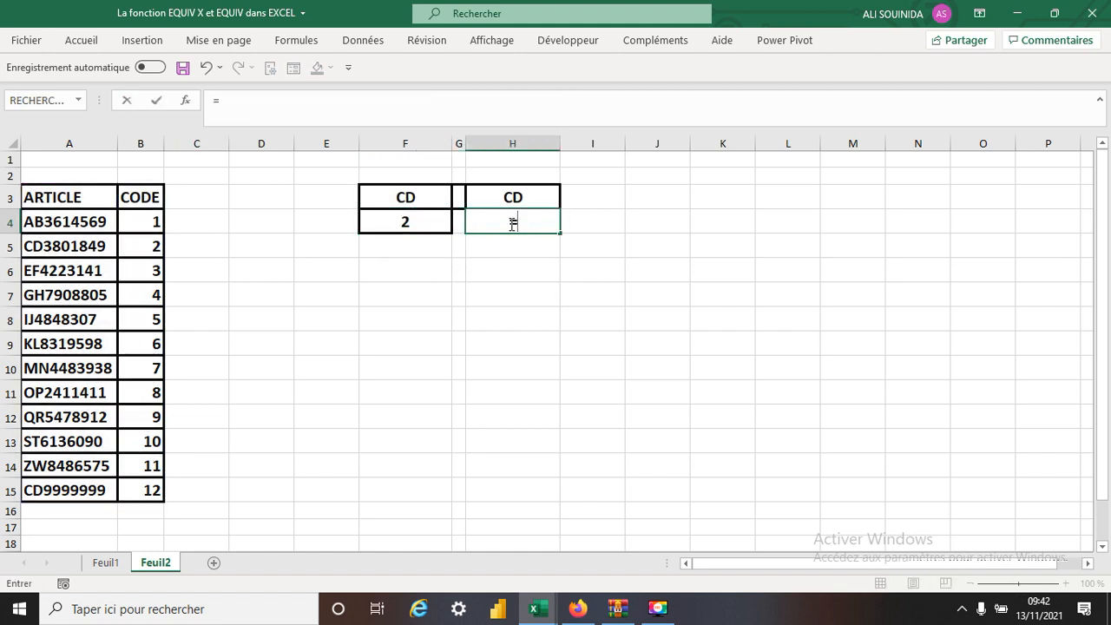
key(ctrl+v)
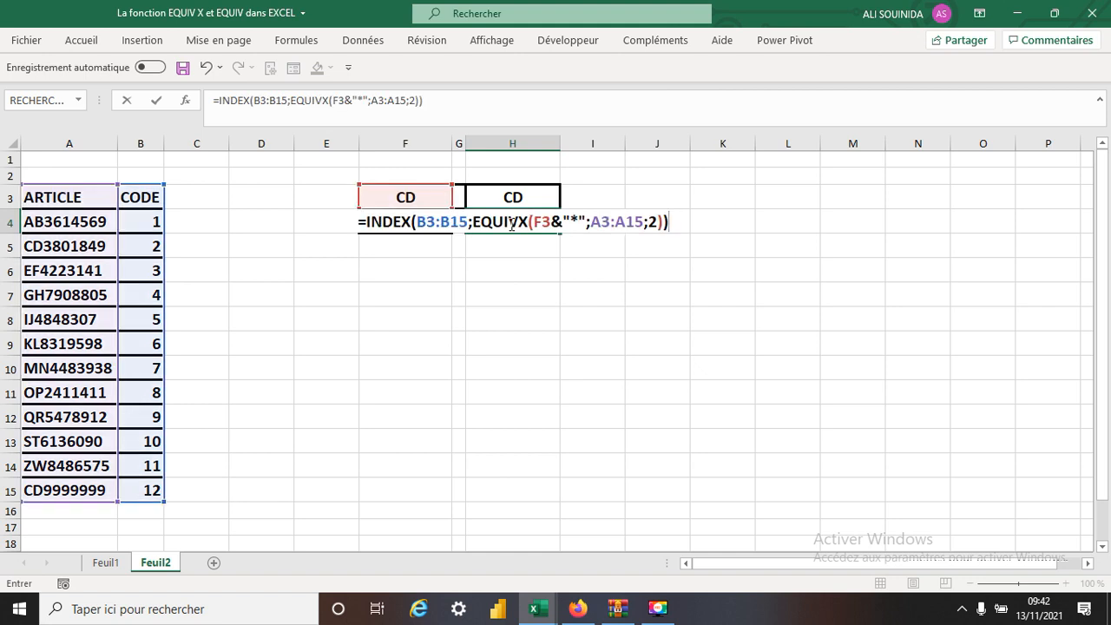
key(Return)
- Add search mode -1 (last to first) to EQUIVX in H4's formula, giving EQUIVX(F3&"*";A3:A15;2;-1)
click(510, 223)
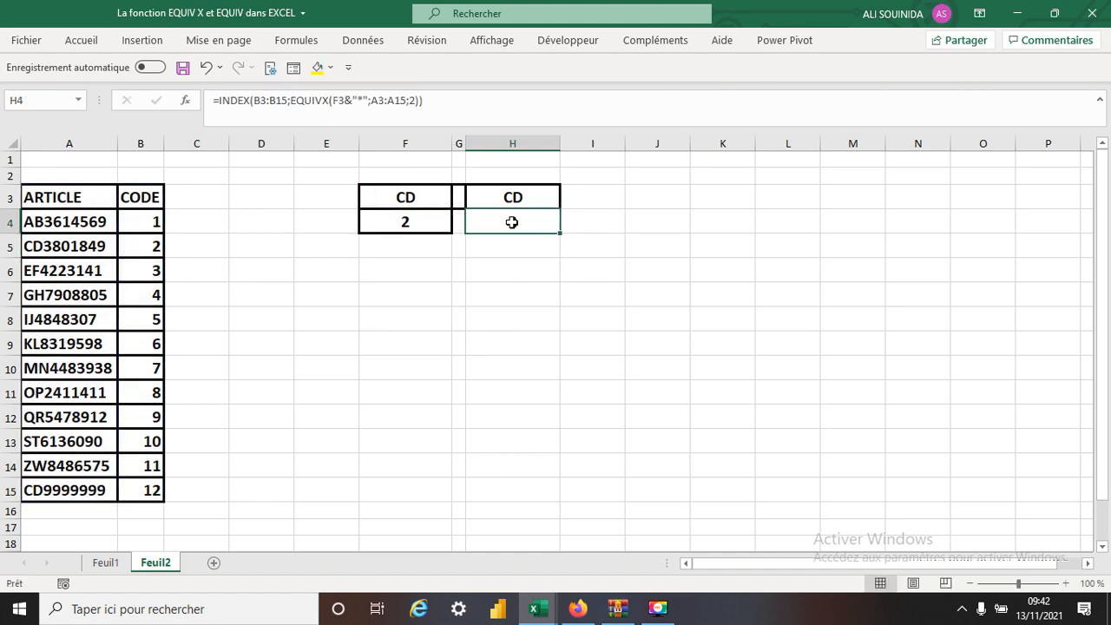
click(415, 100)
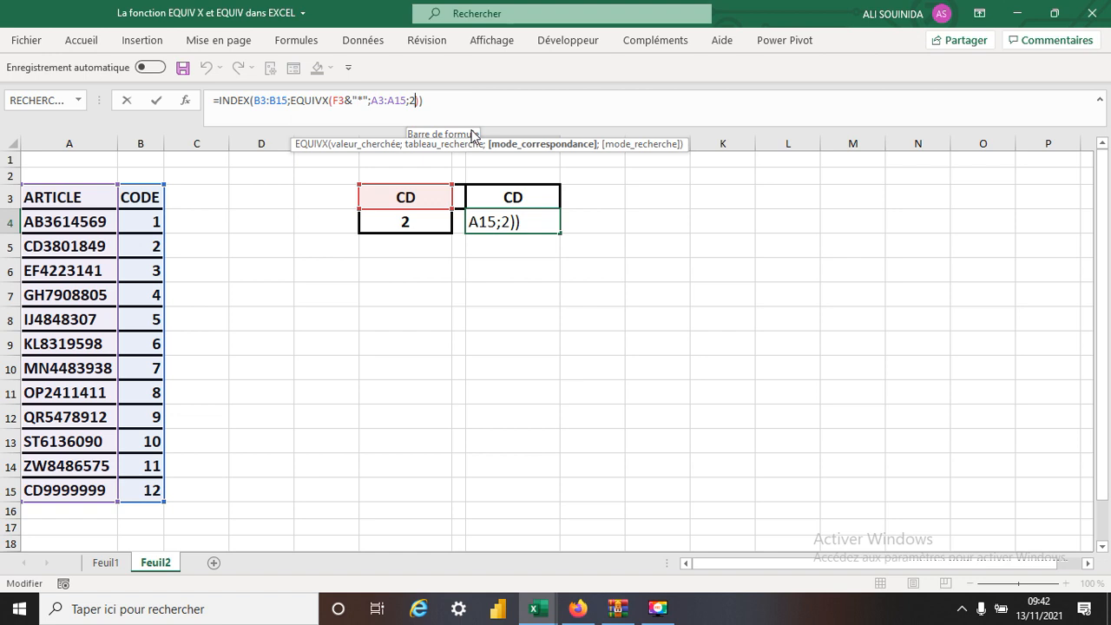
text(;)
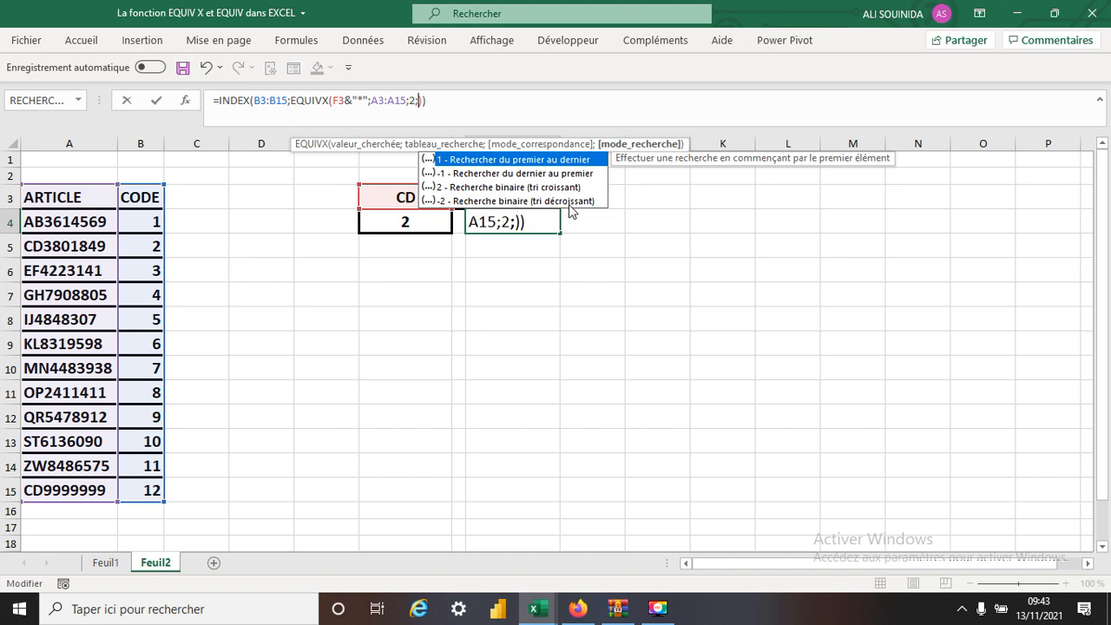
text(-1)
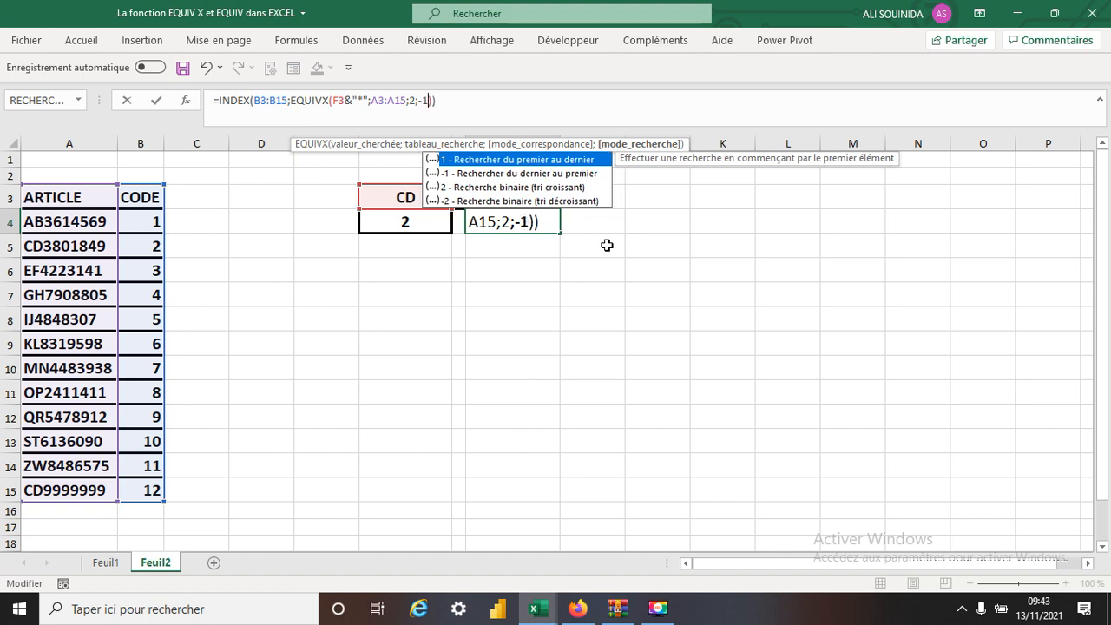
key(Return)
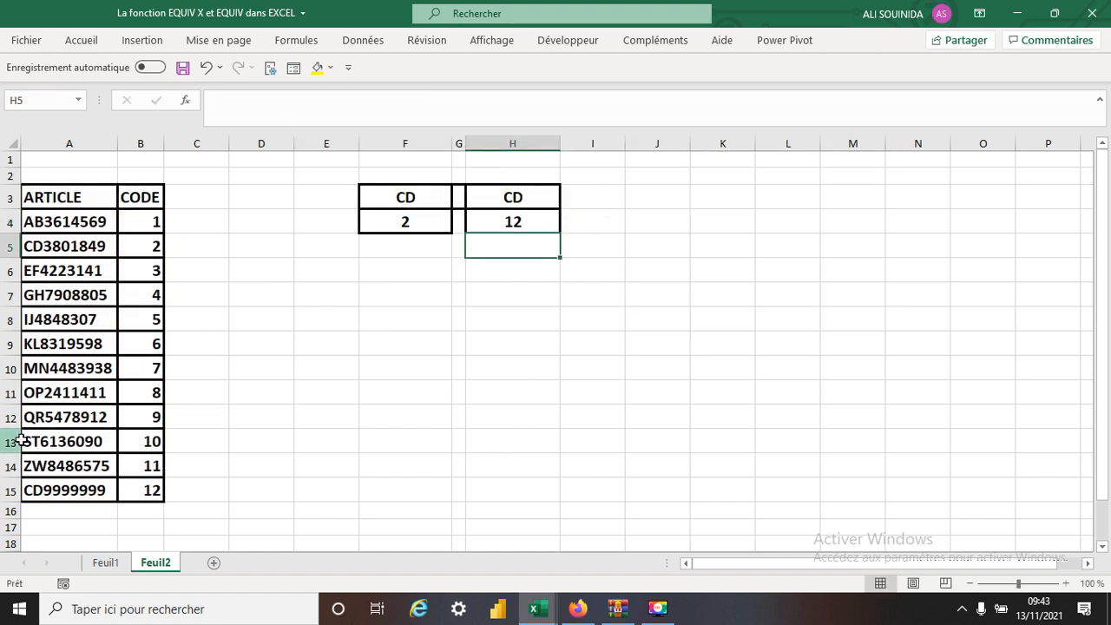
click(502, 221)
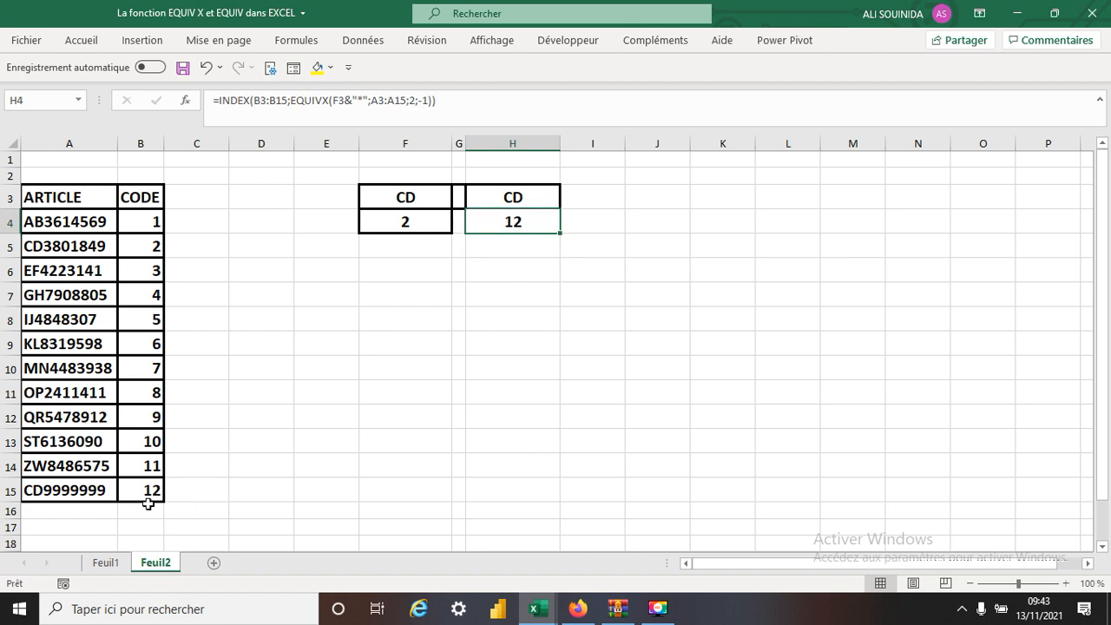